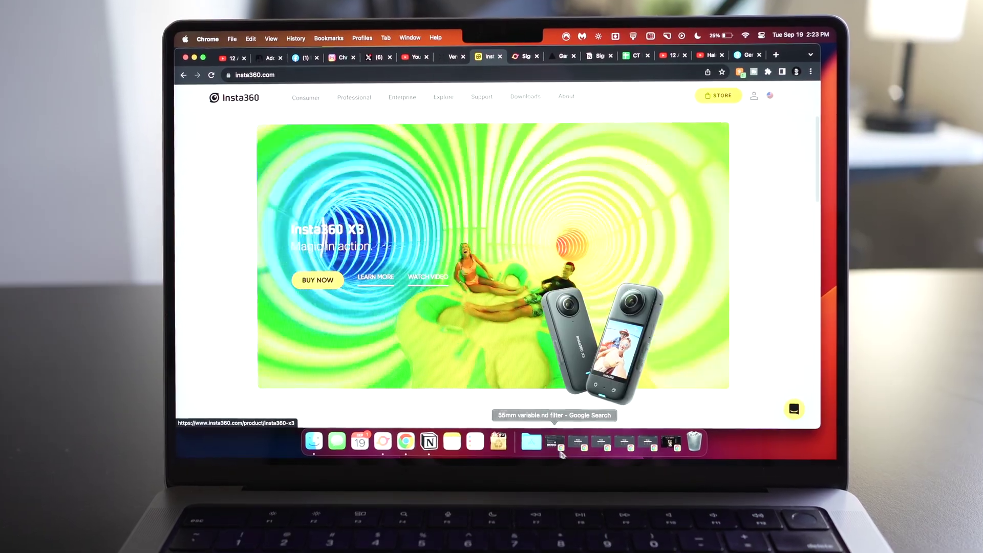
Restore the Google search window, then minimize it and the Instagram window to reveal SigmaOS
{"action": "left_click", "coordinate": [561, 451]}
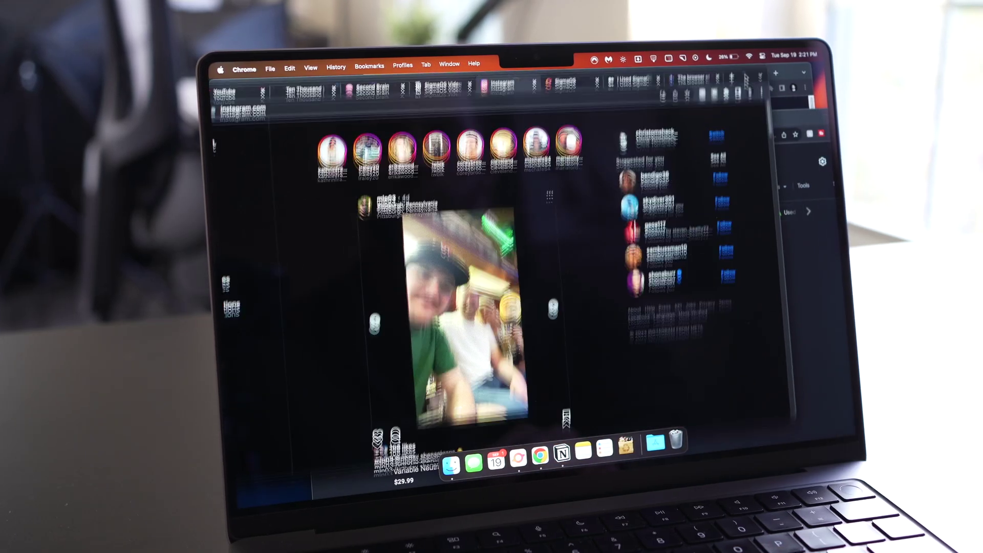
{"action": "double_click", "coordinate": [743, 135]}
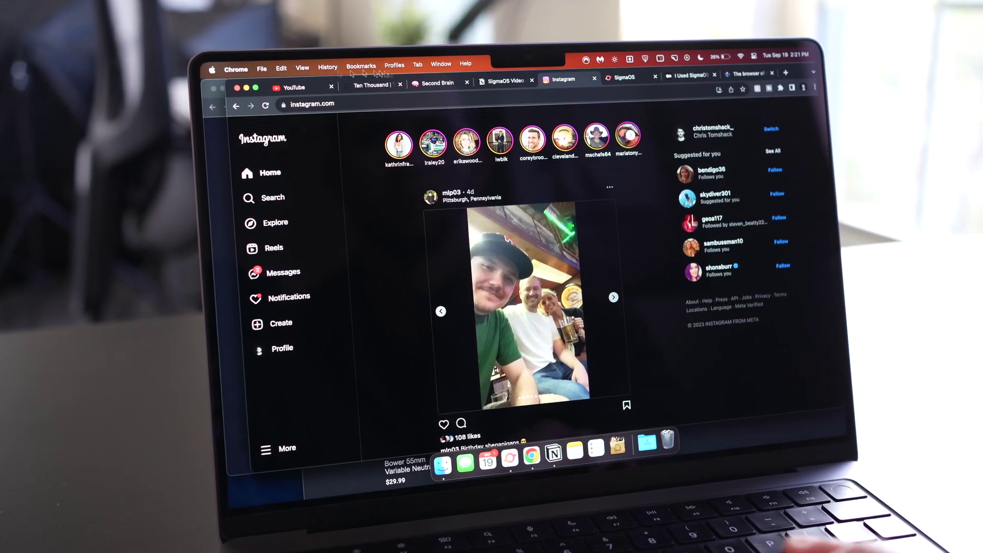
{"action": "left_click", "coordinate": [245, 89]}
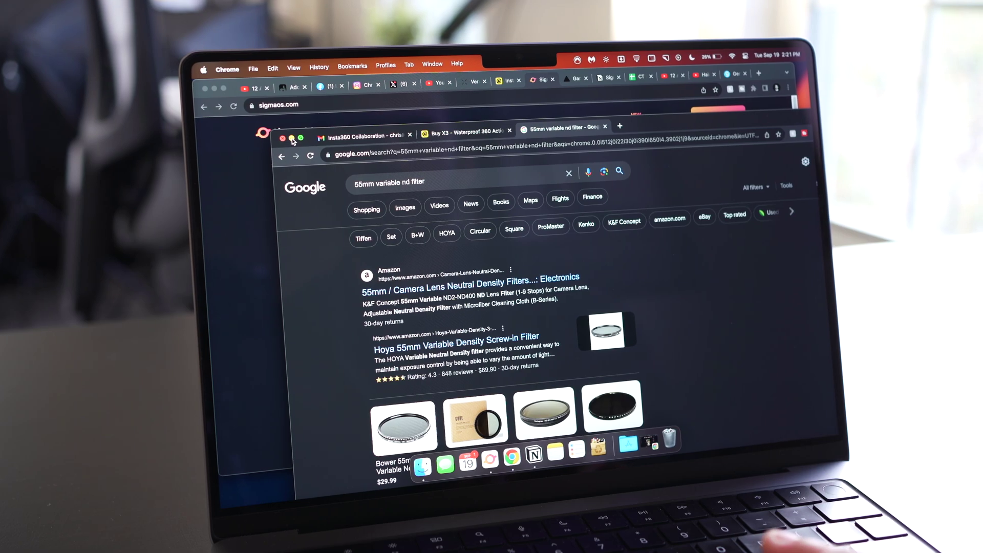
{"action": "left_click", "coordinate": [293, 139]}
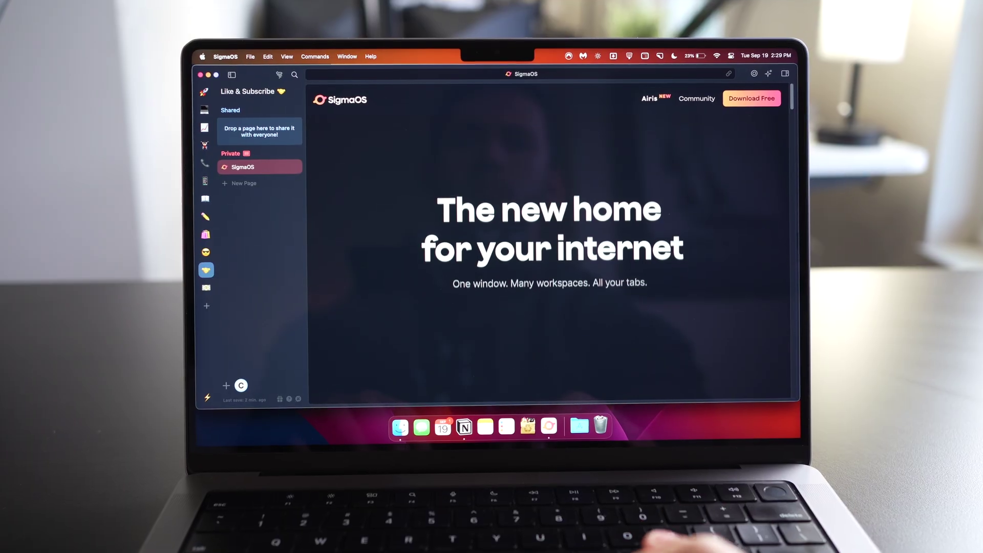
Open Instagram in the Social Media workspace, then move to the empty YouTube workspace
{"action": "key", "text": "super+shift+f"}
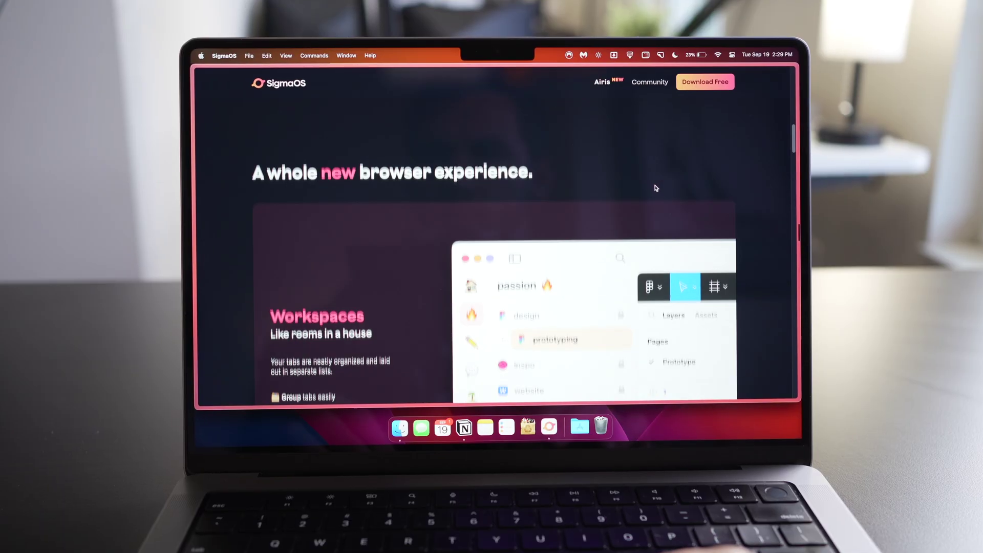
{"action": "scroll", "coordinate": [656, 187], "scroll_direction": "down", "scroll_amount": 3}
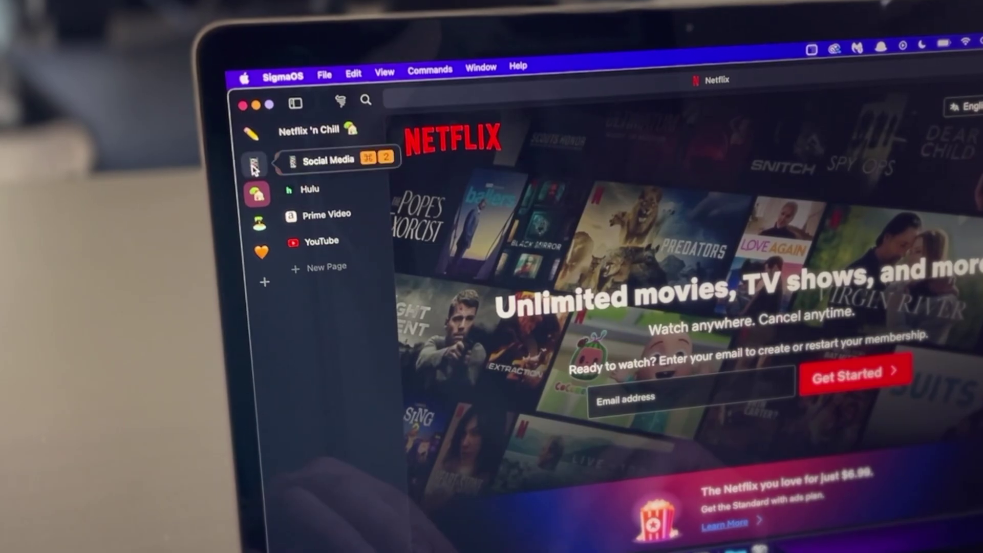
{"action": "left_click", "coordinate": [252, 165]}
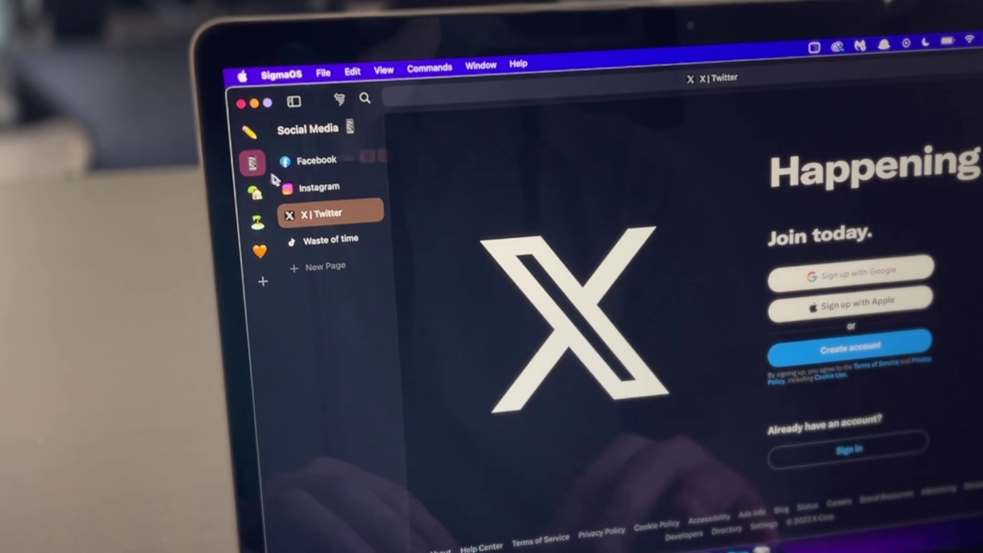
{"action": "left_click", "coordinate": [323, 191]}
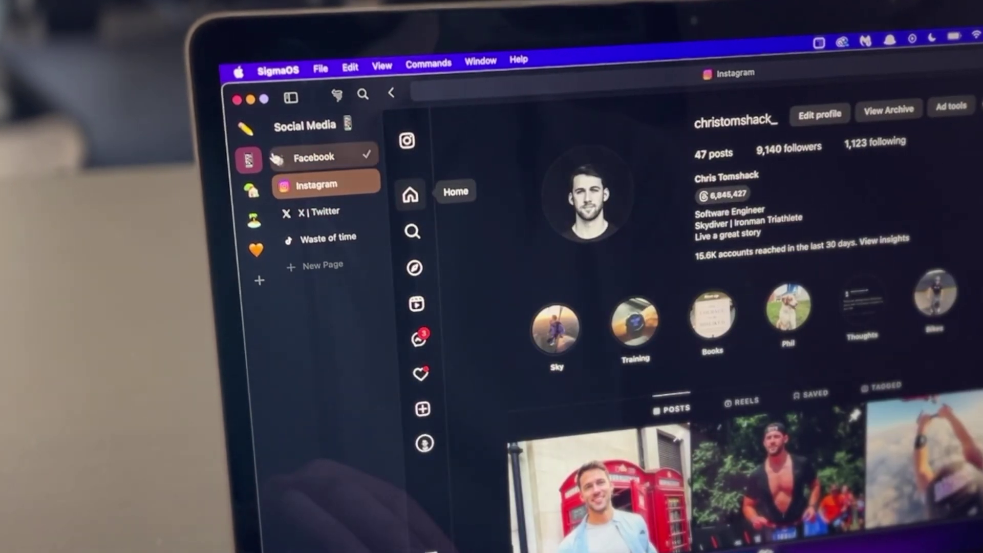
{"action": "left_click", "coordinate": [247, 130]}
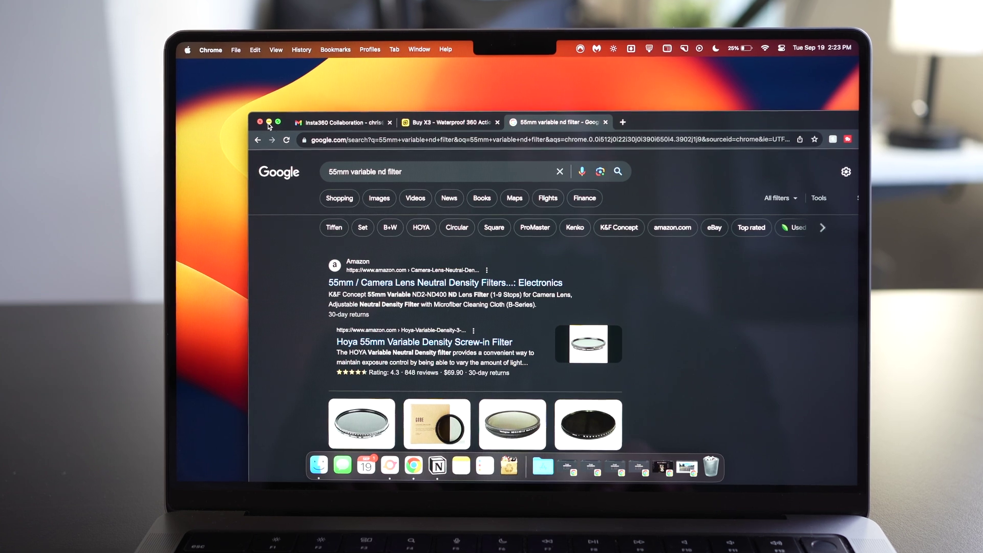
{"action": "left_click", "coordinate": [269, 123]}
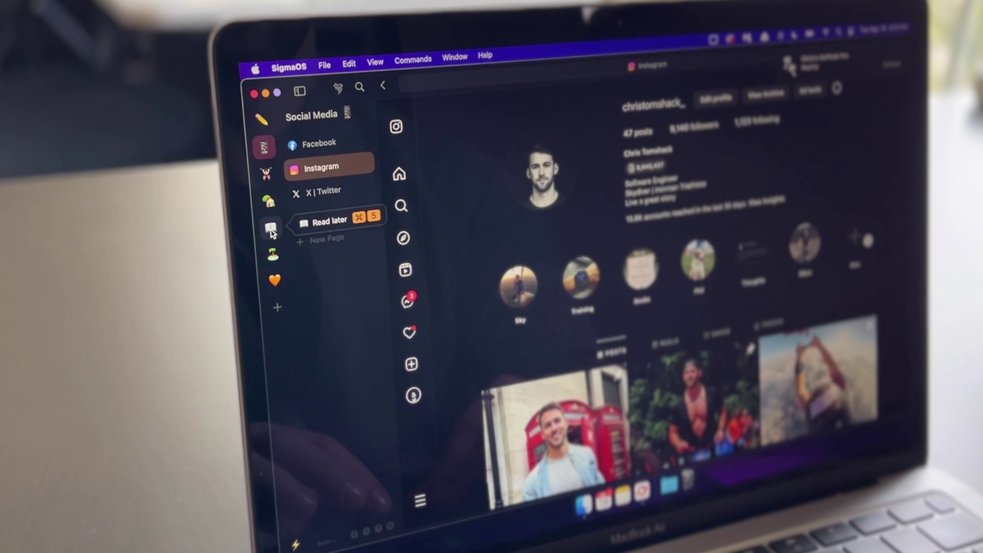
{"action": "left_click", "coordinate": [261, 120]}
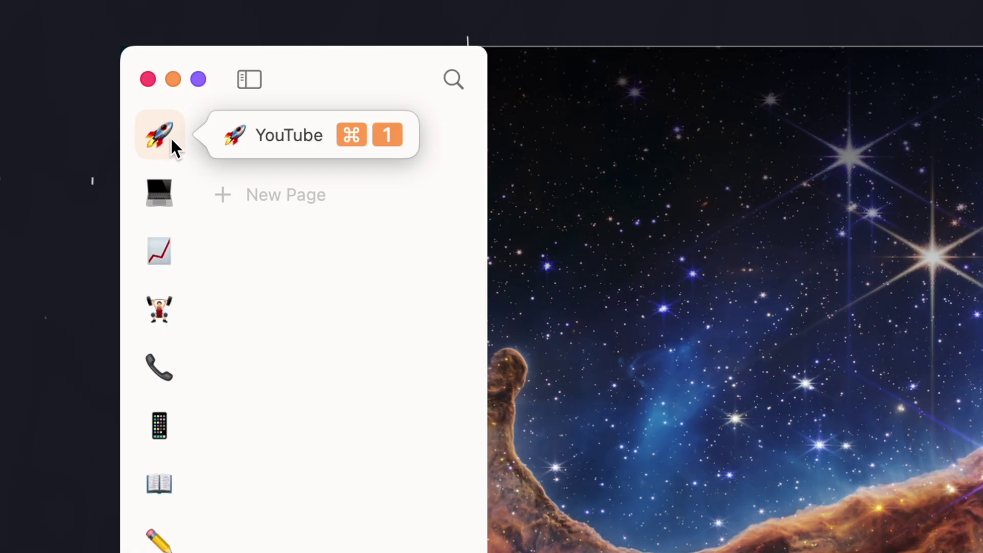
Create a 'Like & Subscribe' handshake workspace: separate profiles and co-browsing on, incognito off
{"action": "left_click", "coordinate": [159, 192]}
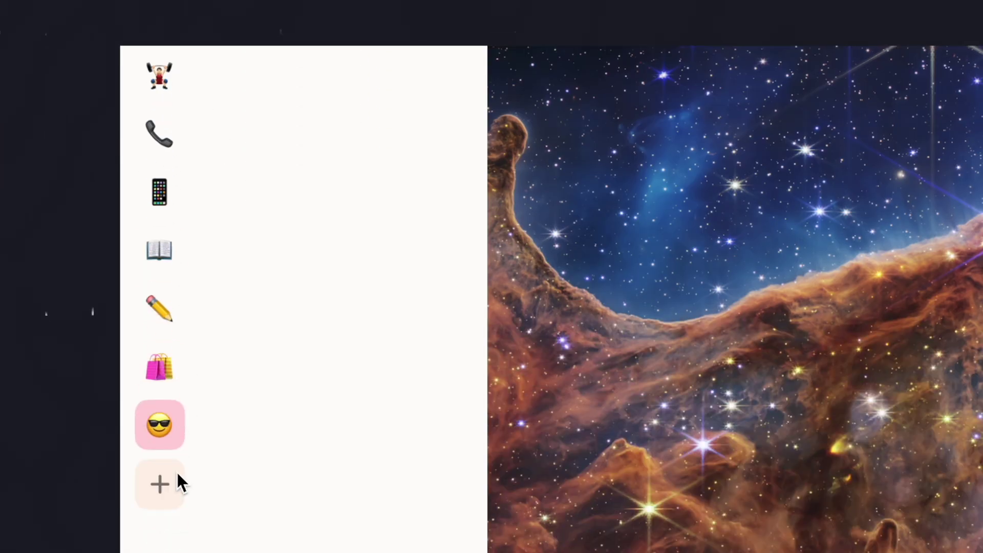
{"action": "left_click", "coordinate": [174, 476]}
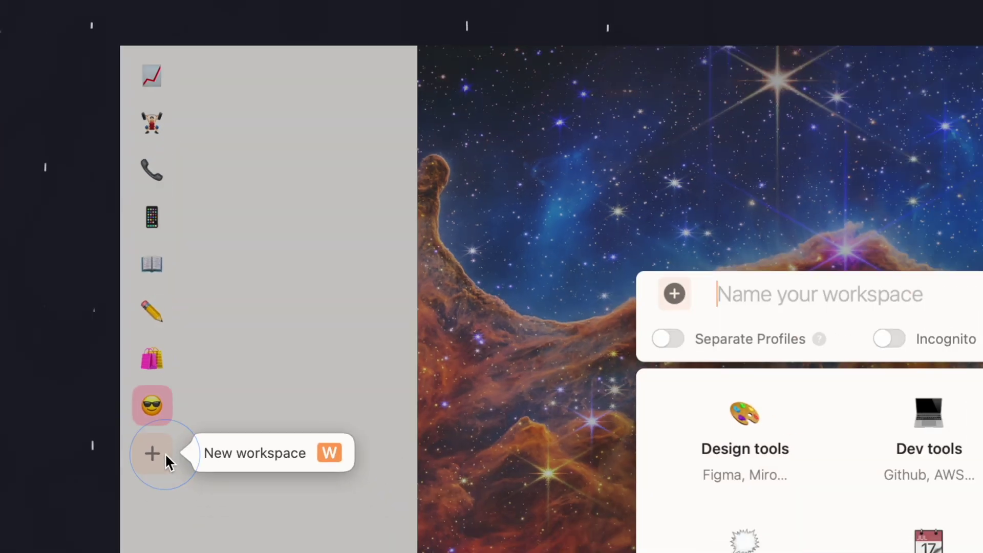
{"action": "left_click", "coordinate": [483, 334]}
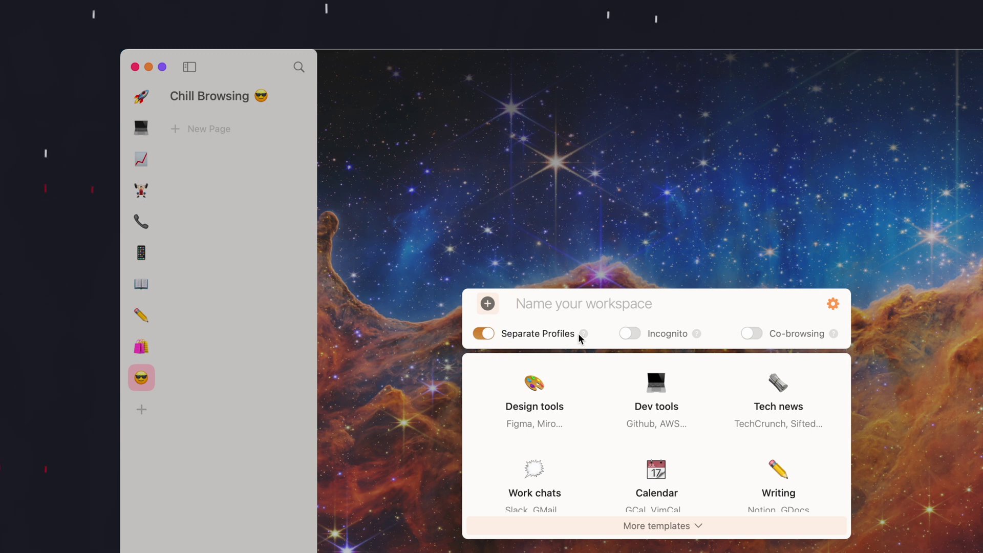
{"action": "mouse_move", "coordinate": [585, 335]}
{"action": "type", "text": "Like & Subscribe"}
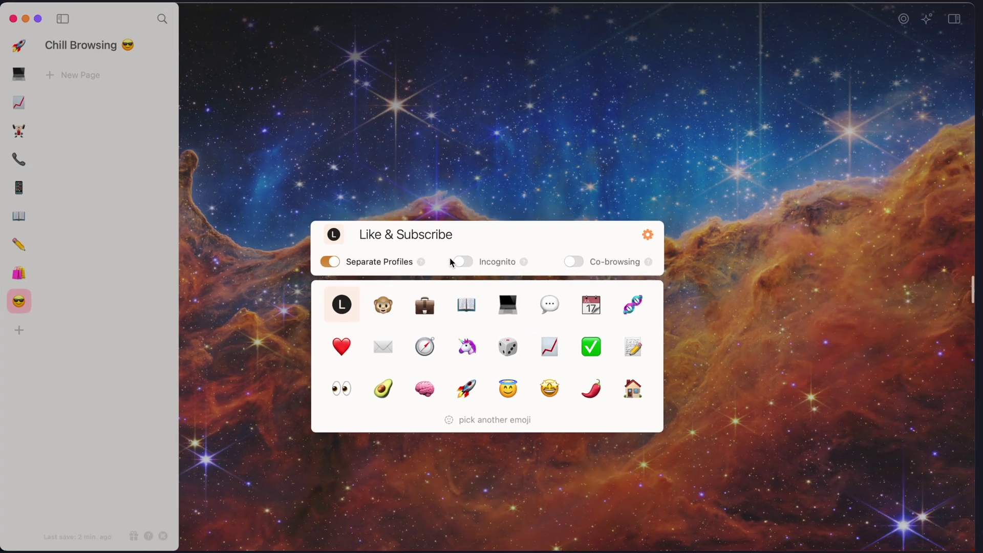
{"action": "mouse_move", "coordinate": [525, 264]}
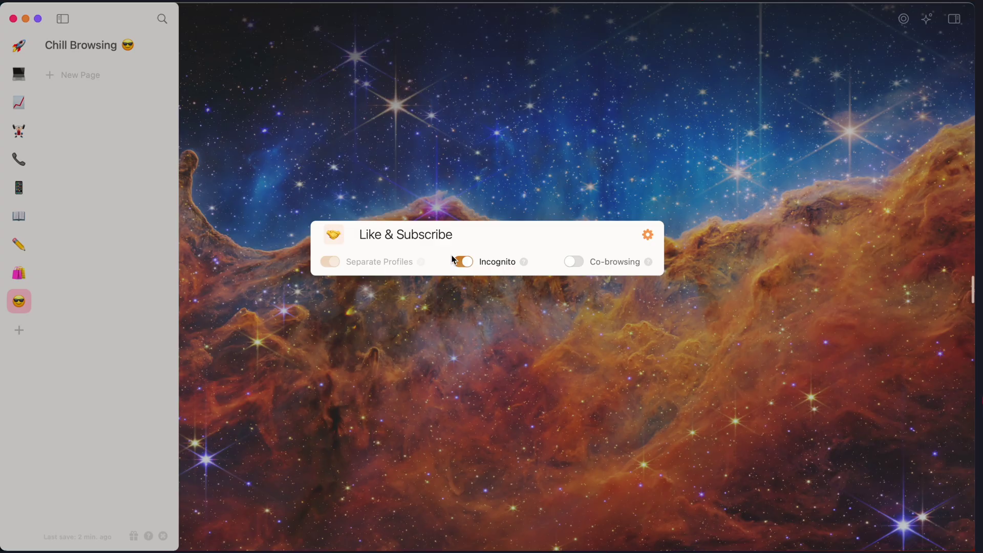
{"action": "left_click", "coordinate": [462, 263]}
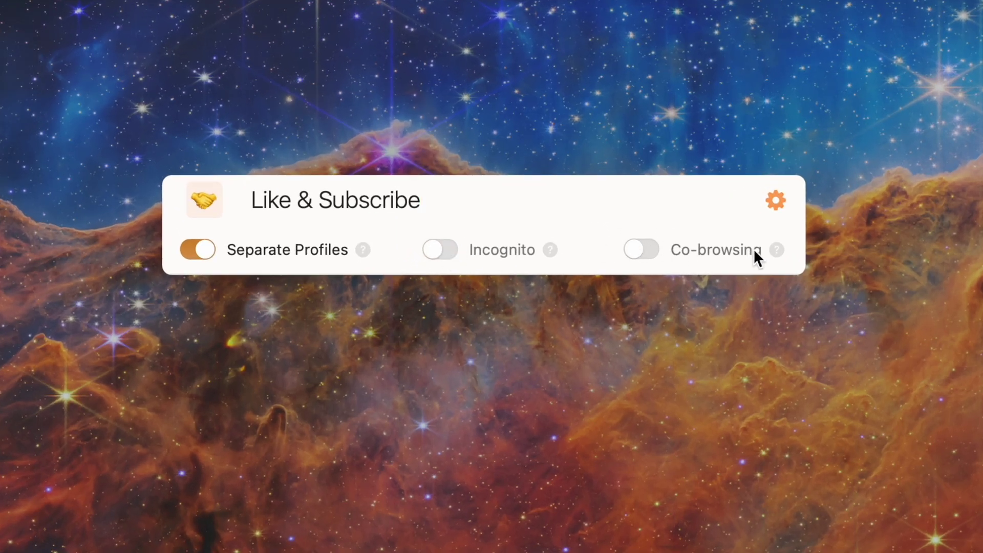
{"action": "left_click", "coordinate": [774, 250]}
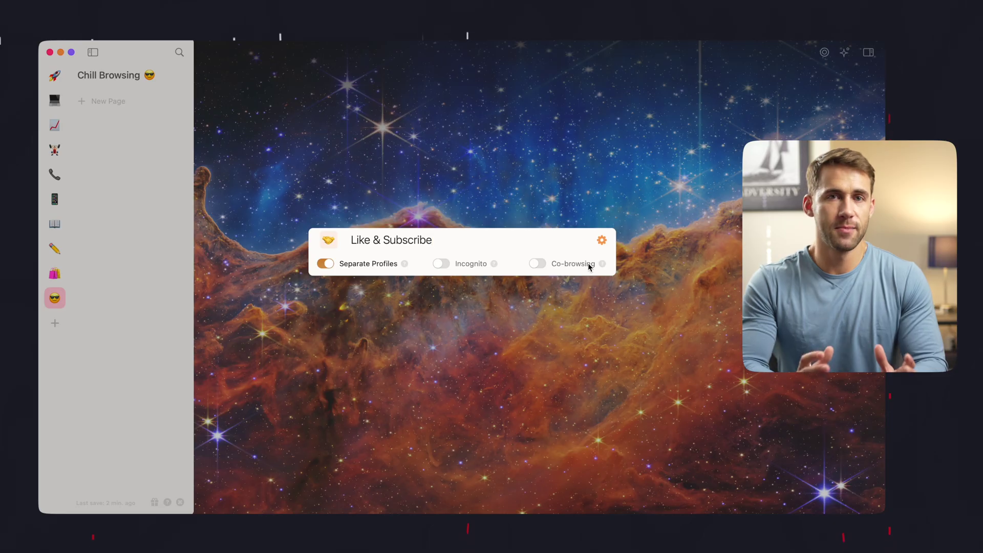
{"action": "left_click", "coordinate": [543, 263]}
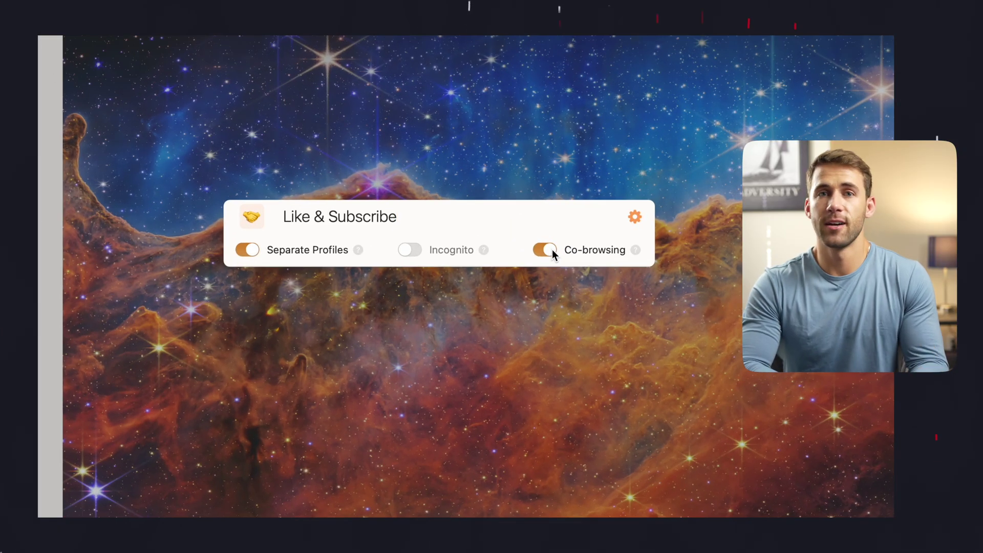
{"action": "key", "text": "Return"}
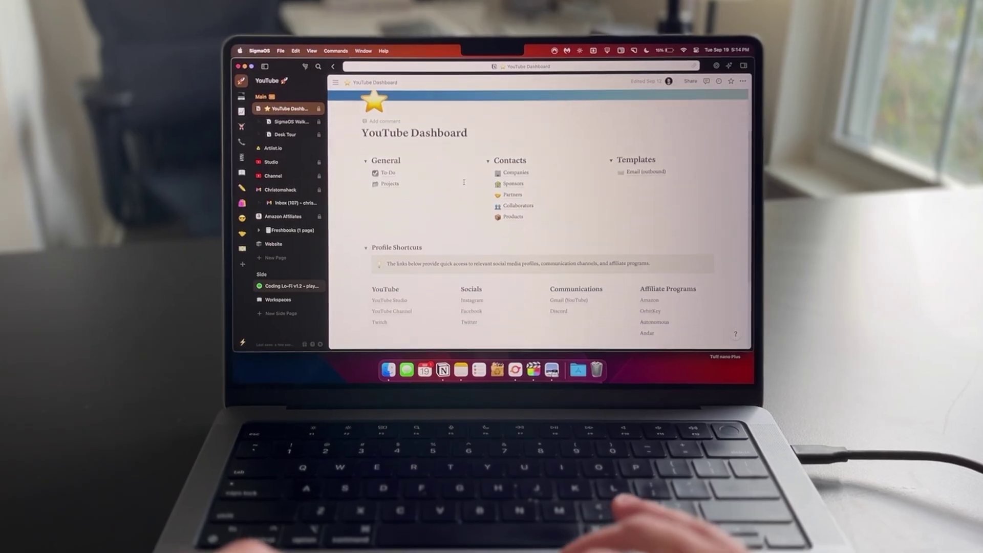
Select the SigmaOS Walkthrough & Setup page and scroll through its notes
{"action": "key", "text": "j"}
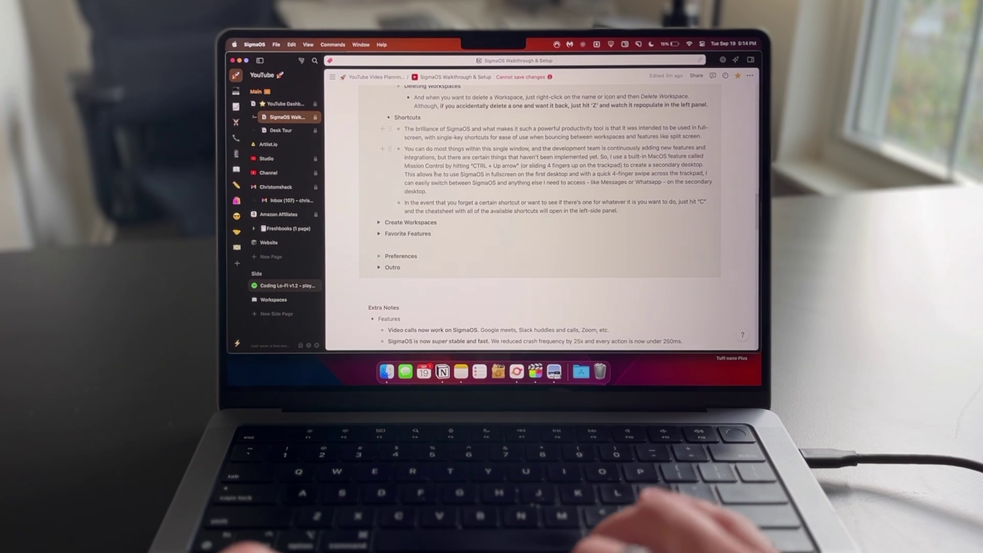
{"action": "scroll", "coordinate": [475, 188], "scroll_direction": "down", "scroll_amount": 5}
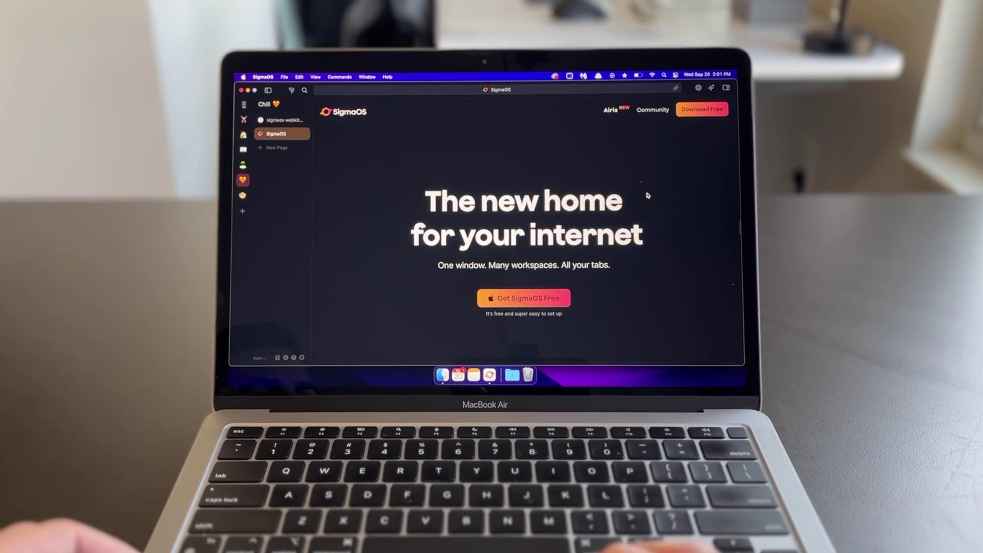
Scroll the notes, close the split keeping only YouTube, and switch the channel section
{"action": "scroll", "coordinate": [649, 193], "scroll_direction": "down", "scroll_amount": 5}
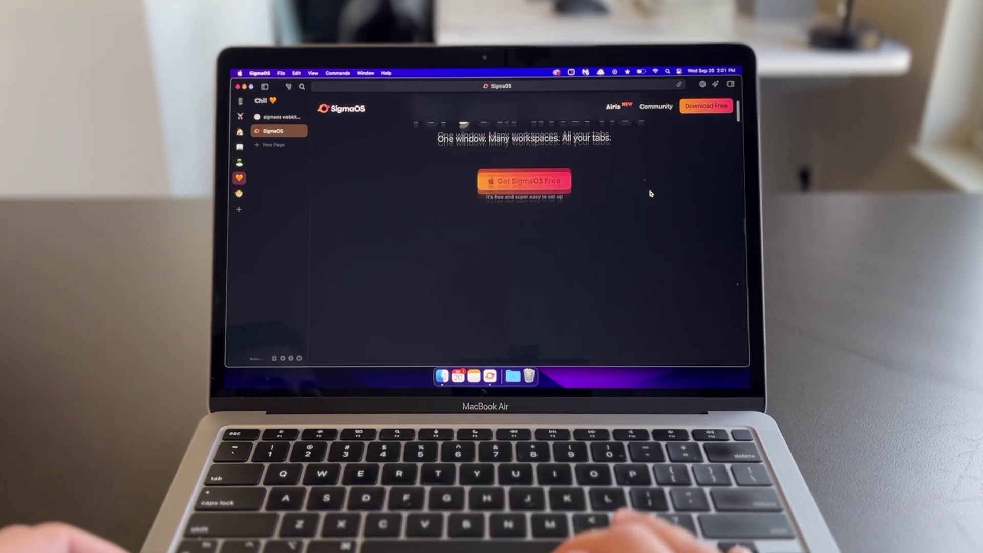
{"action": "scroll", "coordinate": [652, 192], "scroll_direction": "down", "scroll_amount": 5}
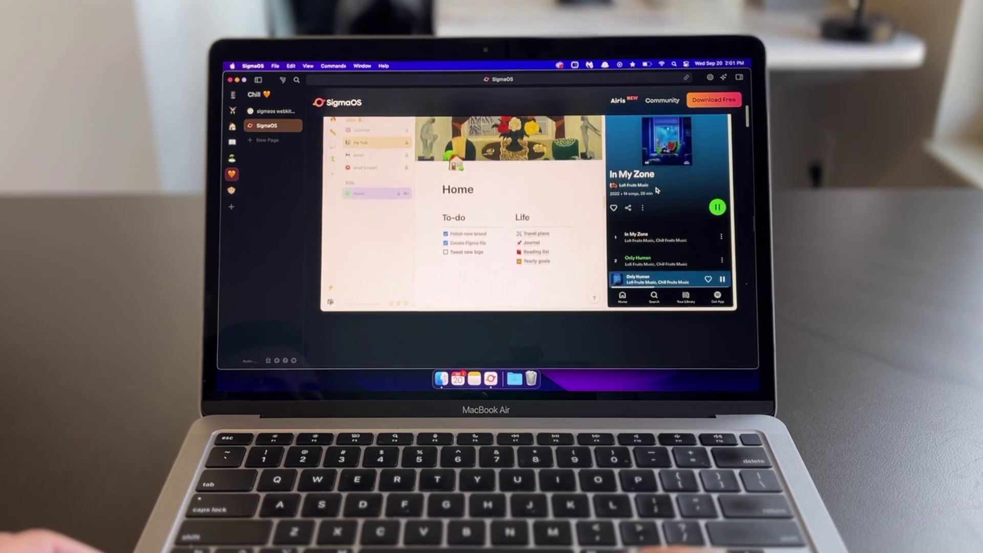
{"action": "scroll", "coordinate": [658, 189], "scroll_direction": "down", "scroll_amount": 5}
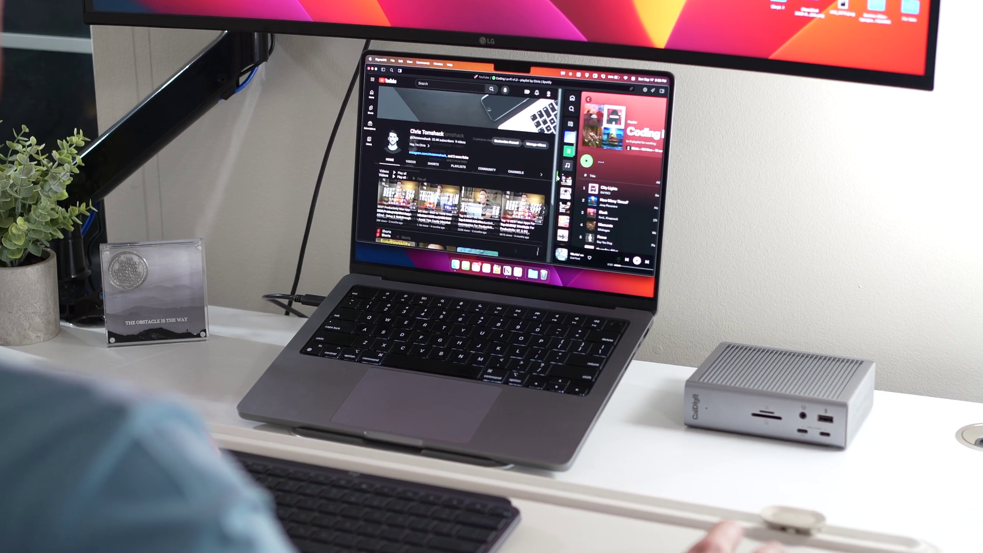
{"action": "key", "text": "super+w"}
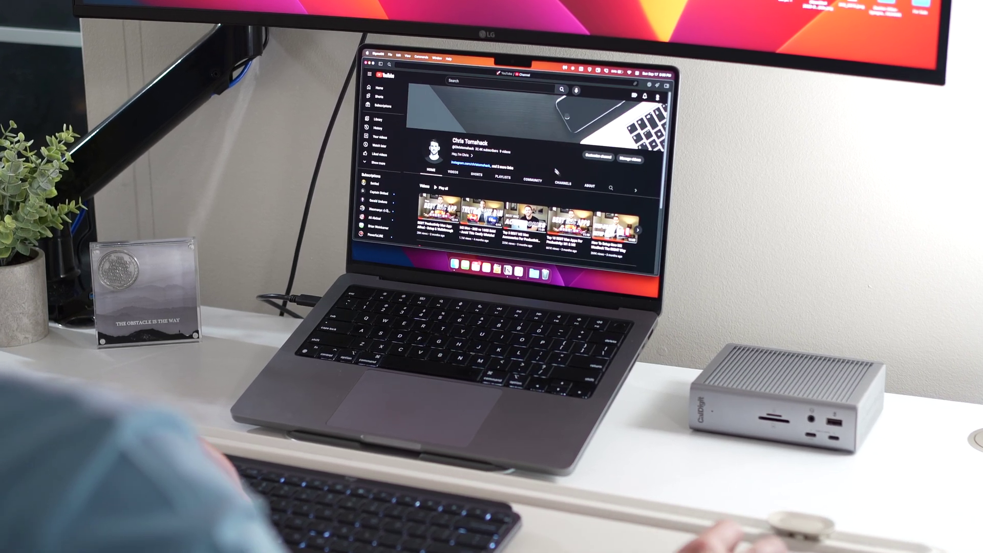
{"action": "left_click", "coordinate": [562, 183]}
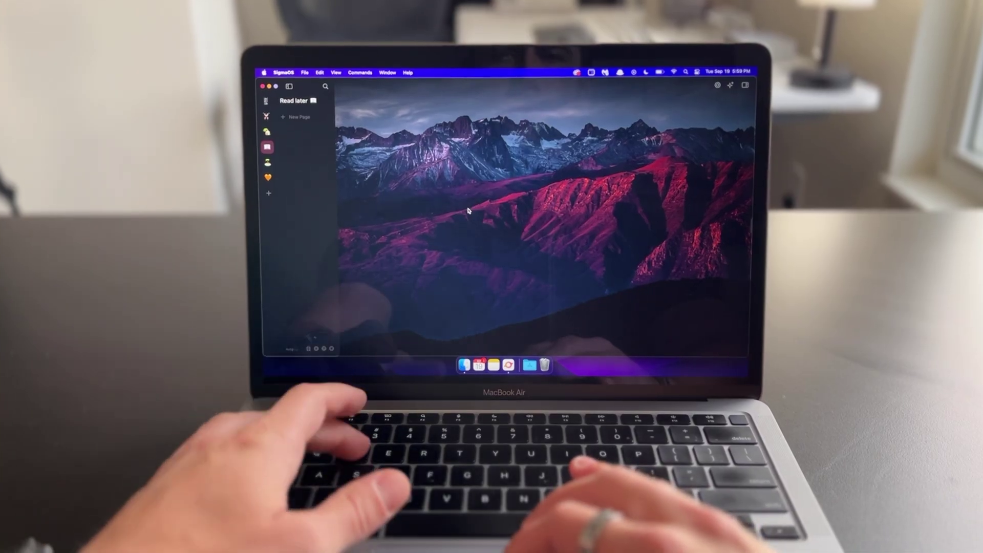
Create a workspace from the Writing template and change its emoji
{"action": "key", "text": "super+shift+n"}
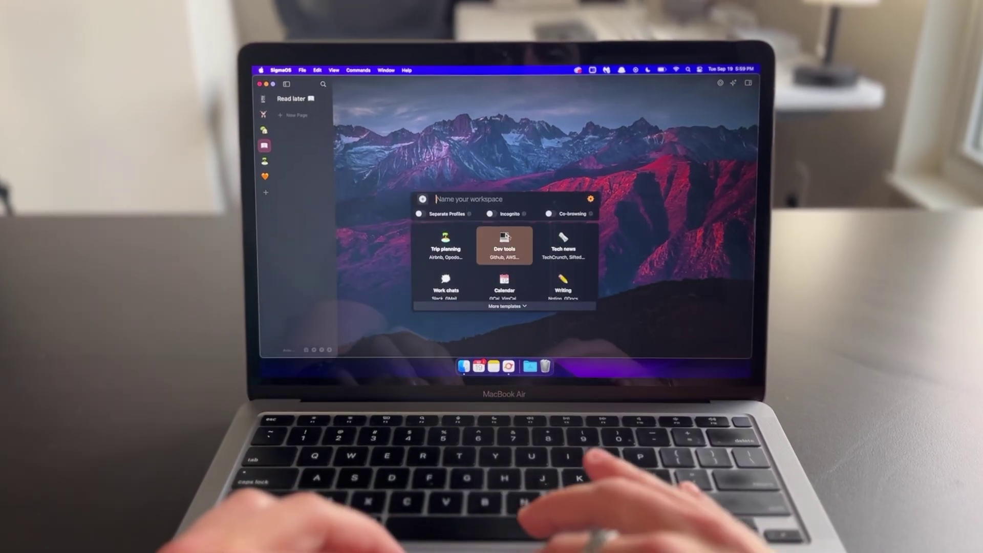
{"action": "left_click", "coordinate": [581, 285]}
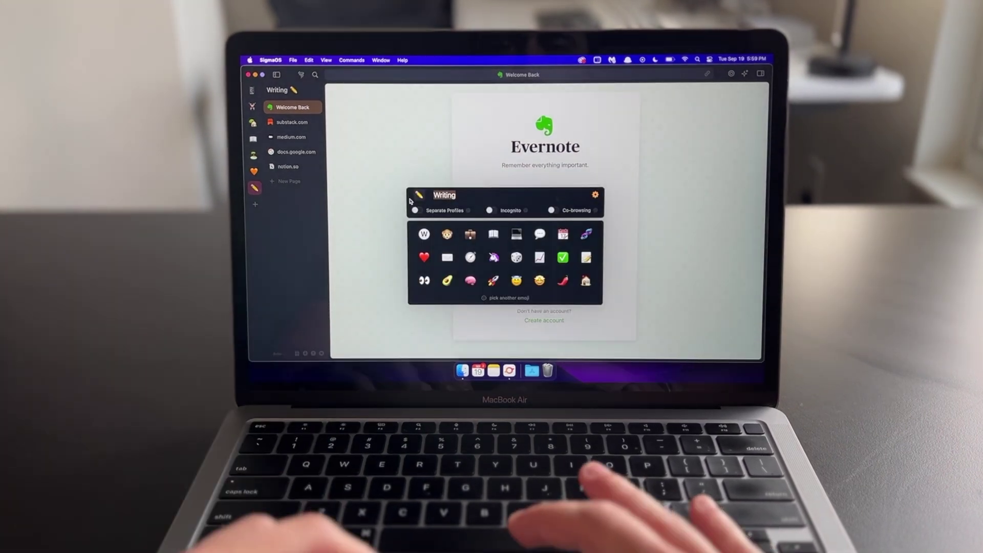
{"action": "left_click", "coordinate": [450, 238]}
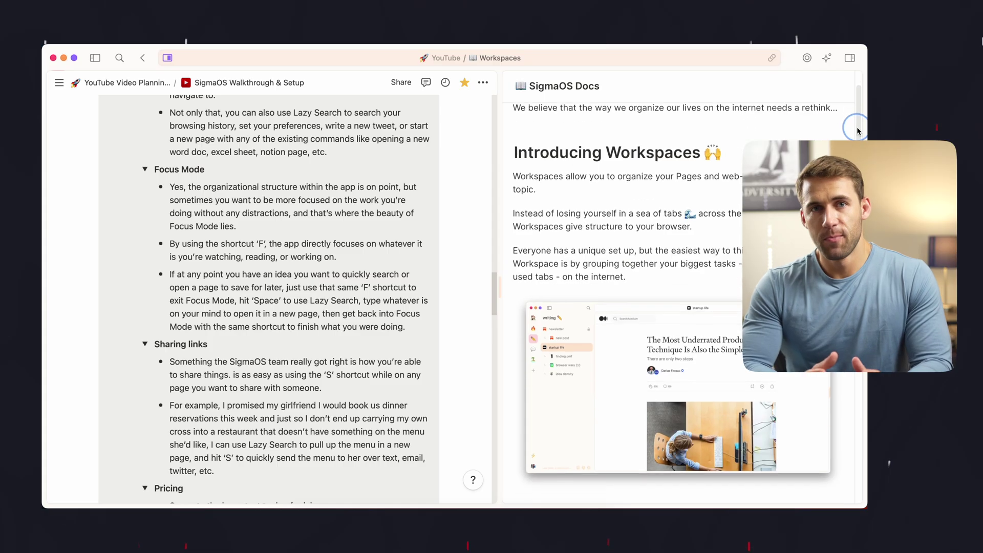
Open a 'kitten calendars' Lazy Search result in the split pane beside the notes
{"action": "key", "text": "space"}
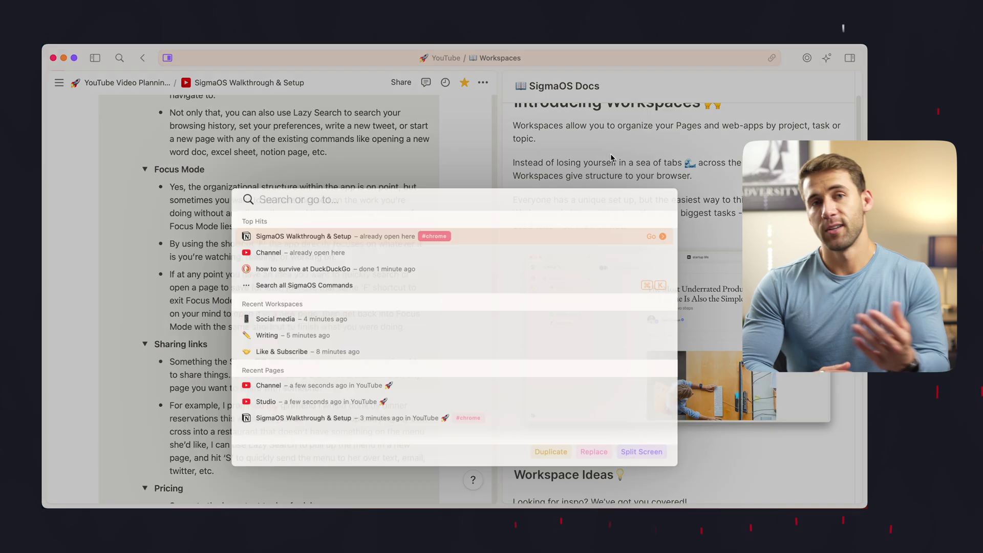
{"action": "type", "text": "kitten calendars"}
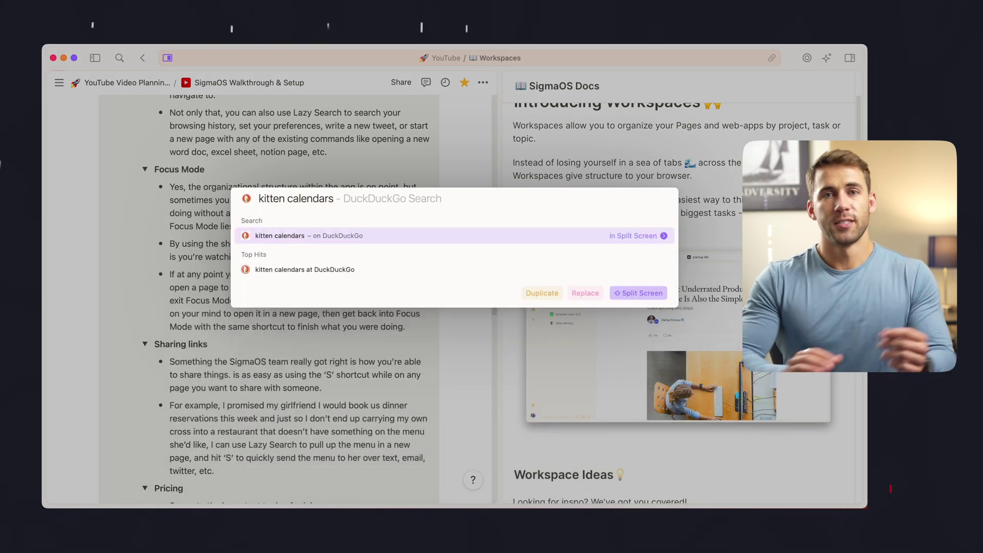
{"action": "key", "text": "shift+Return"}
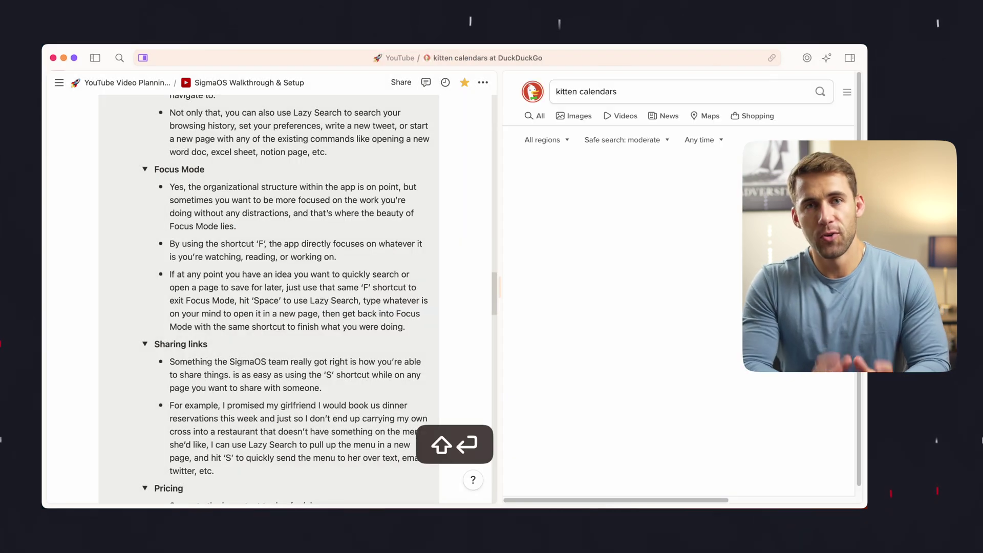
Mark the kitten calendars page as done and hide the page lists again
{"action": "left_click", "coordinate": [95, 58]}
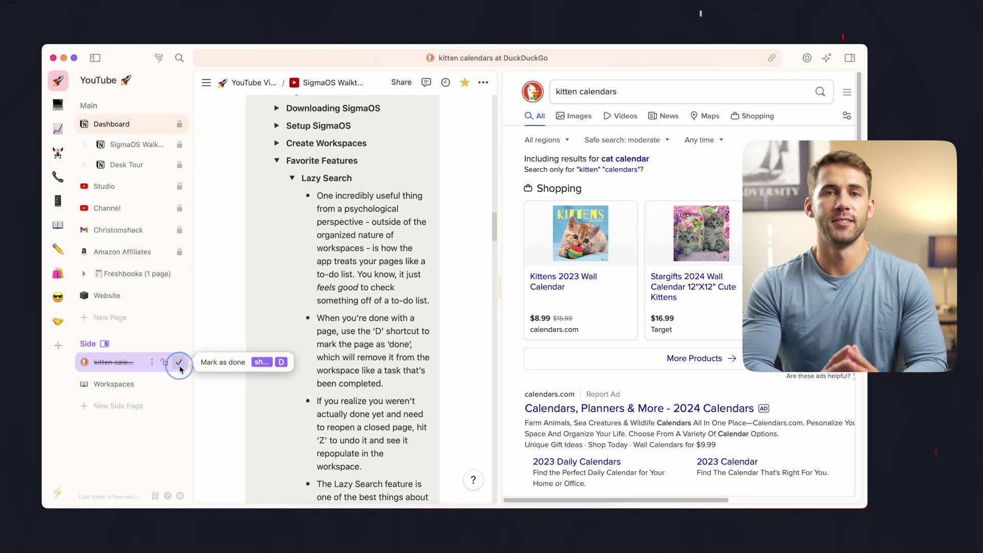
{"action": "left_click", "coordinate": [179, 363]}
{"action": "key", "text": "super+Left"}
{"action": "scroll", "coordinate": [272, 353], "scroll_direction": "down", "scroll_amount": 10}
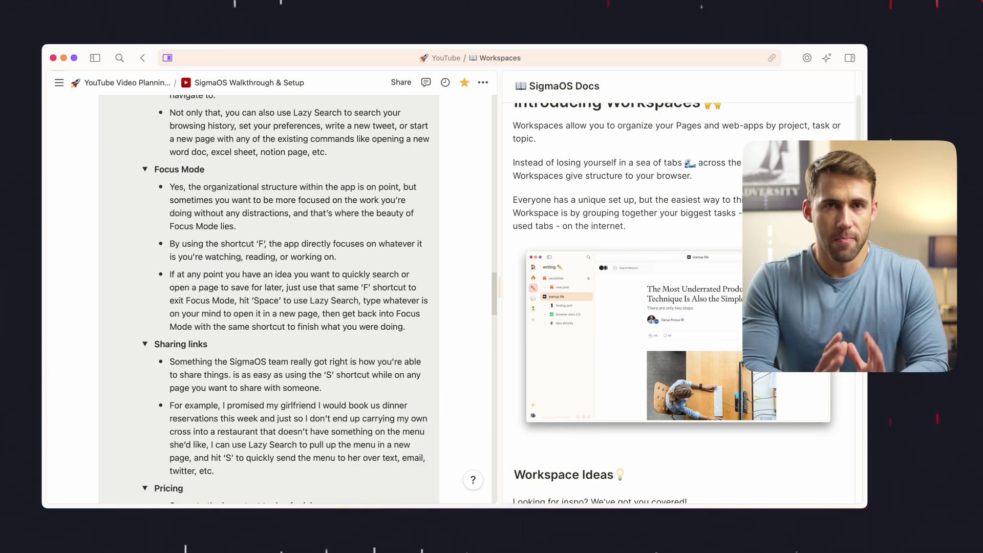
{"action": "scroll", "coordinate": [686, 302], "scroll_direction": "down", "scroll_amount": 5}
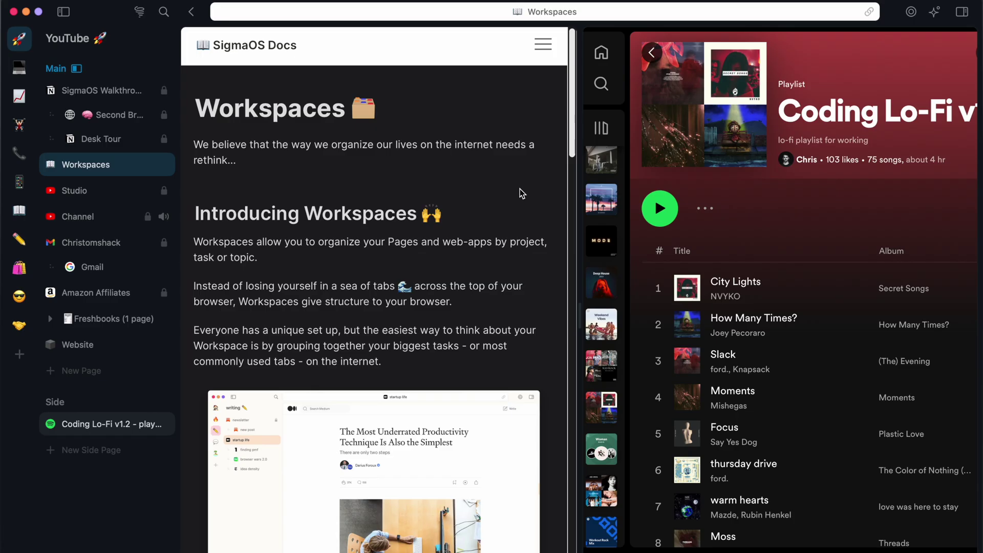
Close the split, hide the sidebar and go full-screen on the Workspaces docs page
{"action": "key", "text": "super+shift+Return"}
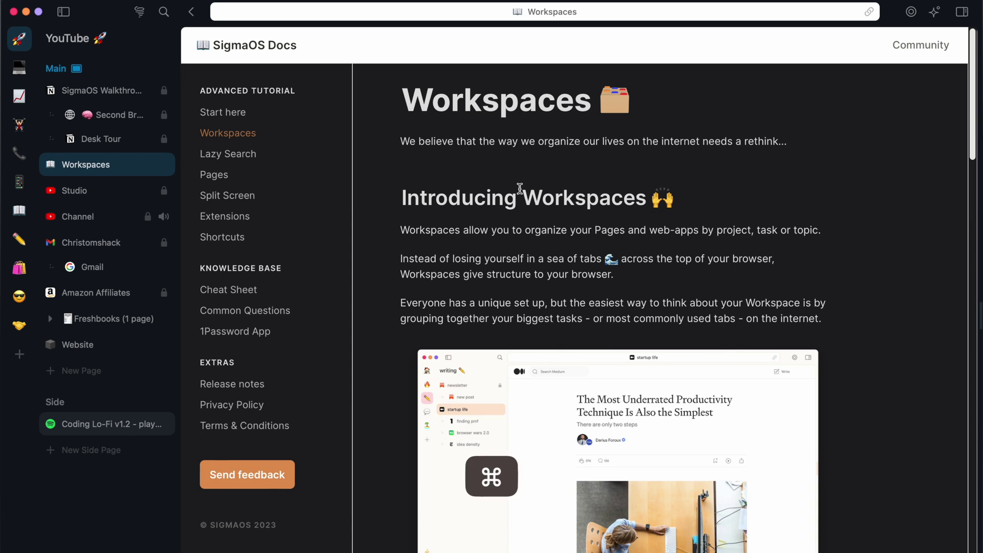
{"action": "key", "text": "super+s"}
{"action": "key", "text": "super+ctrl+f"}
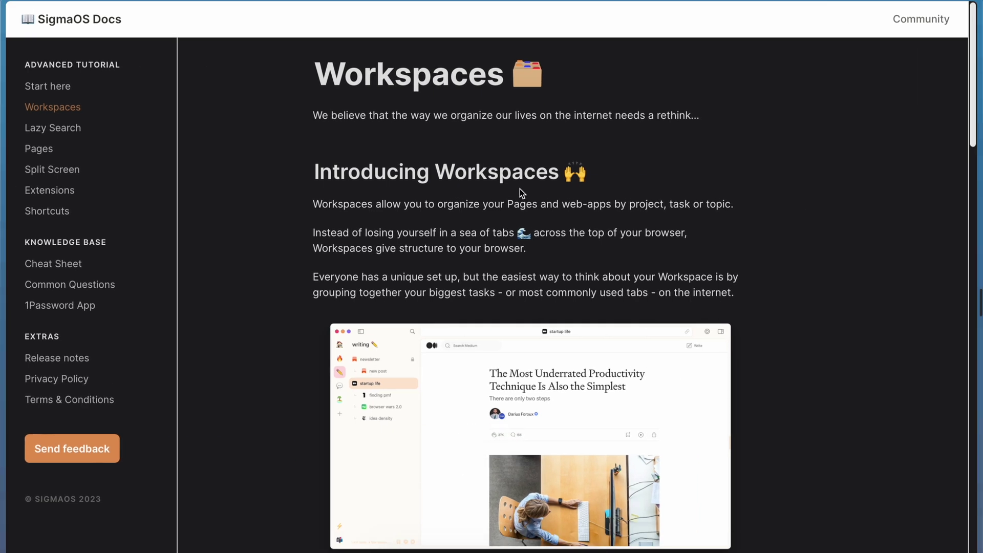
{"action": "left_click_drag", "start_coordinate": [976, 88], "coordinate": [973, 128]}
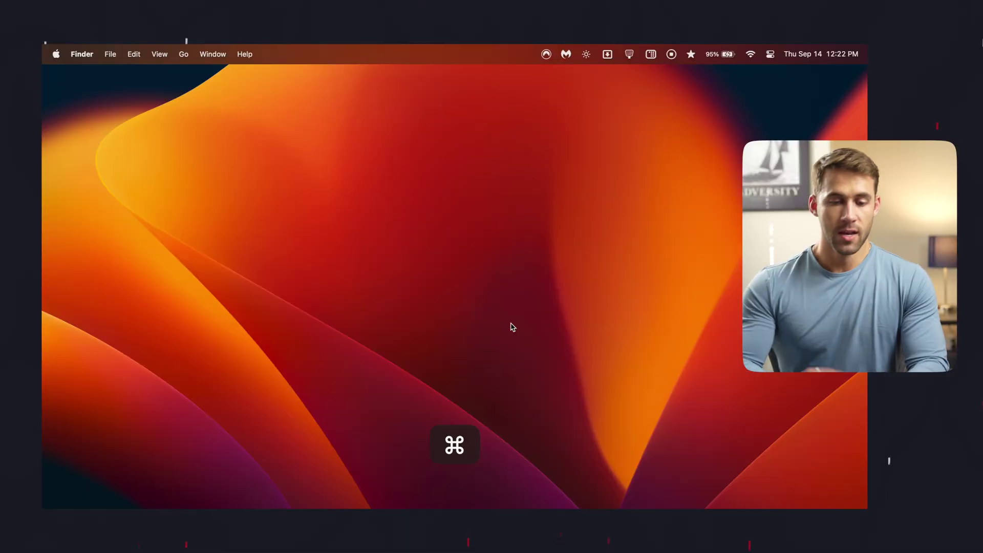
Launch SigmaOS.app through Alfred by searching 'sigma', then type 'welcome home'
{"action": "key", "text": "super+space"}
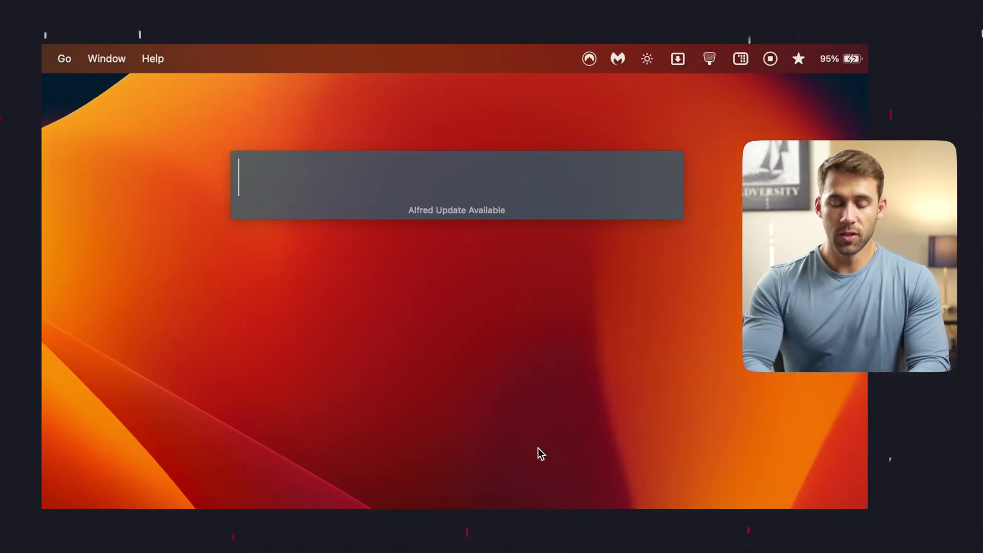
{"action": "type", "text": "sigma"}
{"action": "key", "text": "Return"}
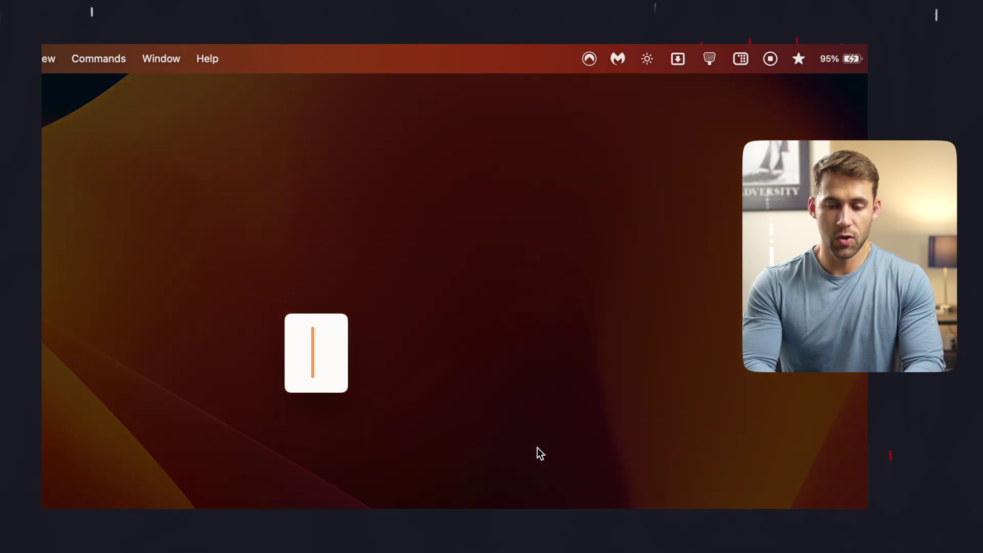
{"action": "type", "text": "welcome home"}
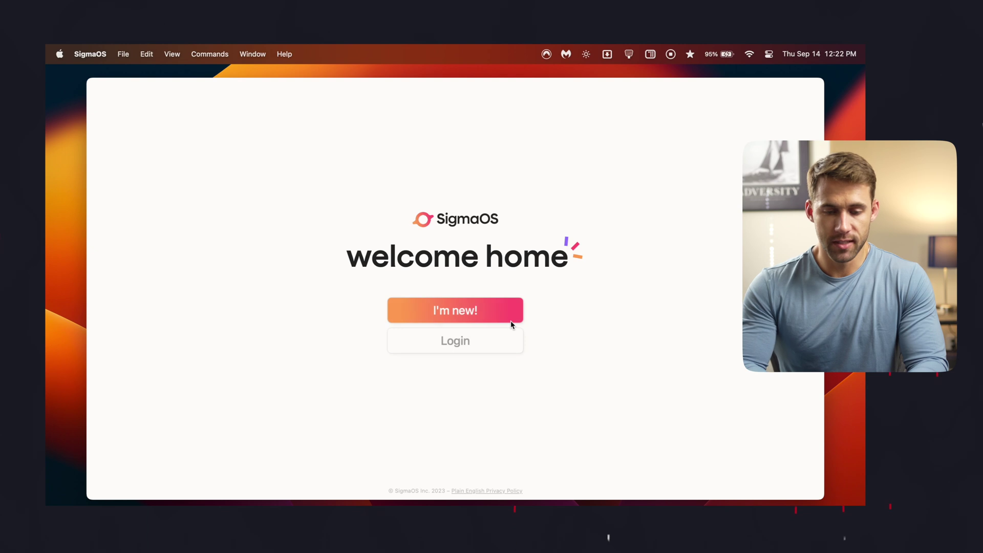
Sign up as a new developer user who heard via YouTube, with DuckDuckGo search
{"action": "left_click", "coordinate": [421, 311]}
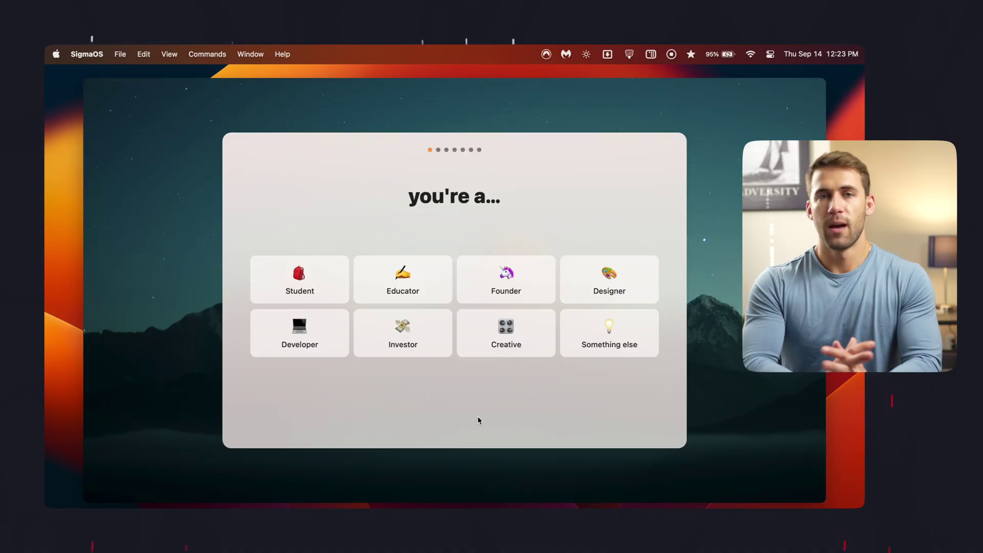
{"action": "left_click", "coordinate": [329, 332]}
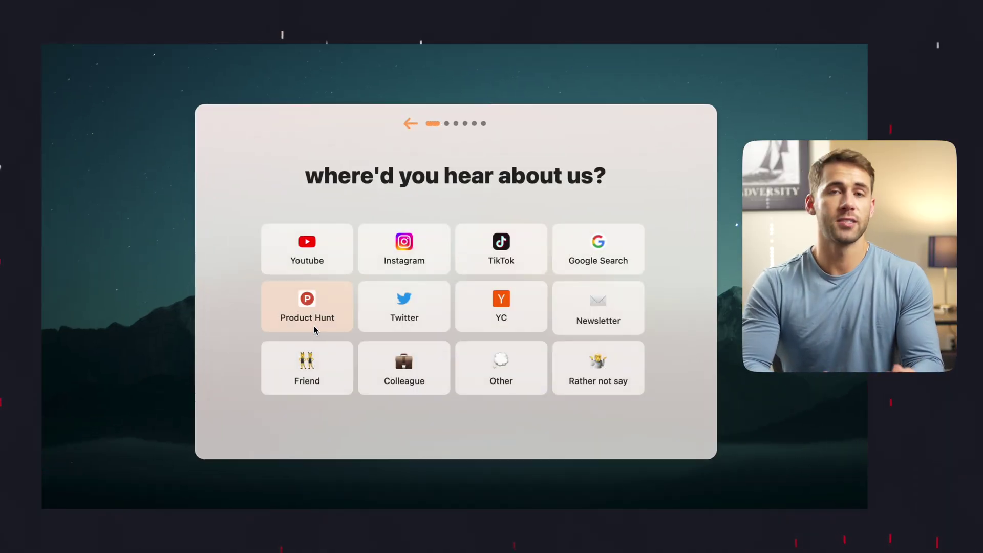
{"action": "left_click", "coordinate": [346, 254]}
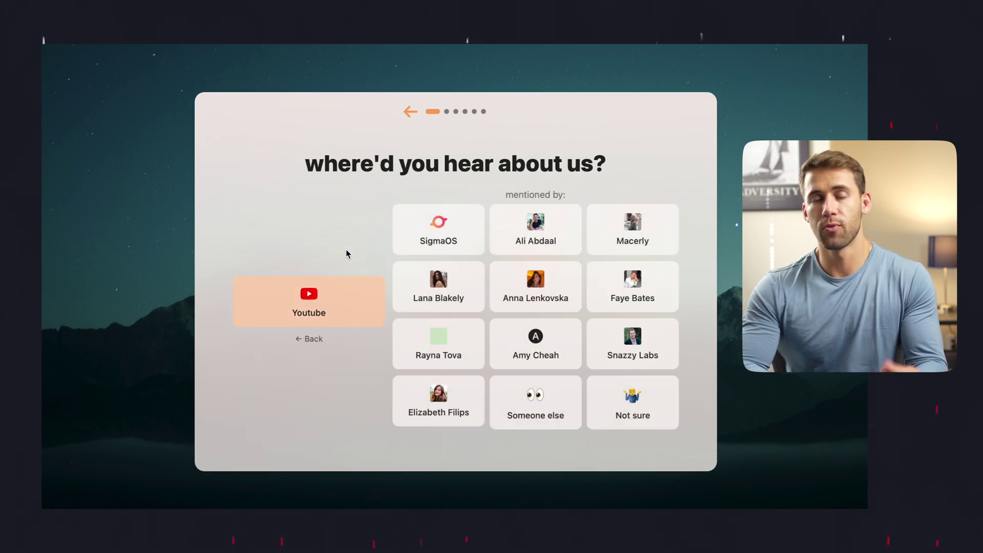
{"action": "left_click", "coordinate": [576, 415]}
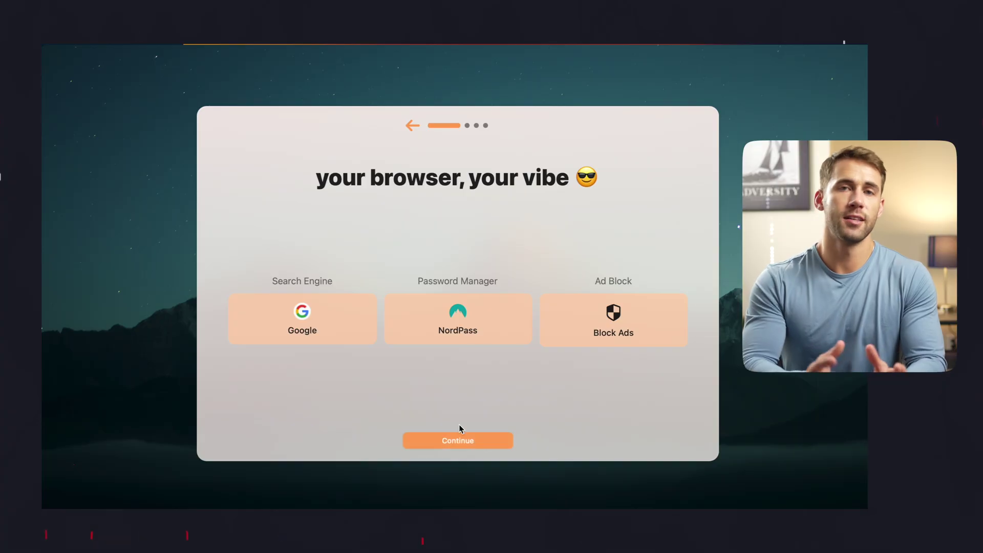
{"action": "left_click", "coordinate": [337, 320]}
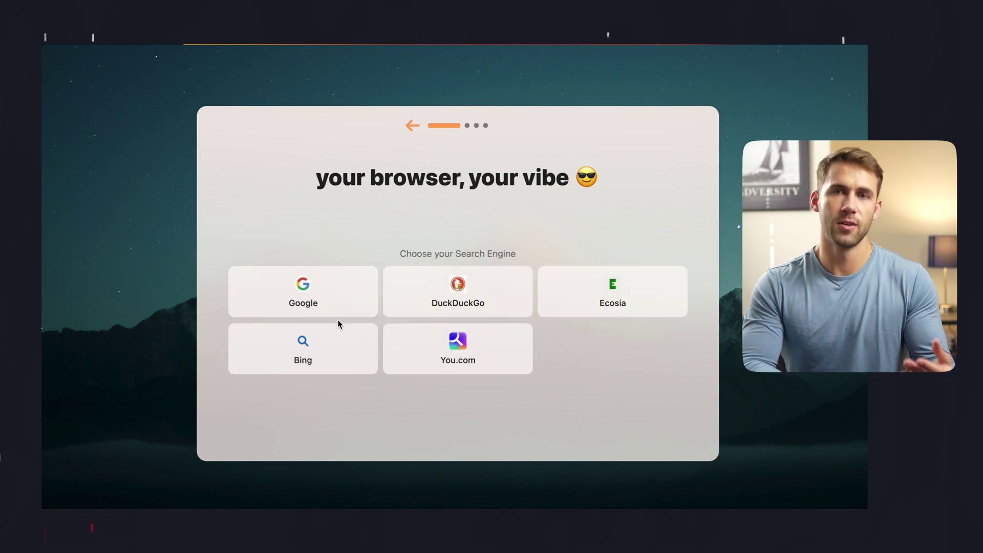
{"action": "left_click", "coordinate": [415, 295]}
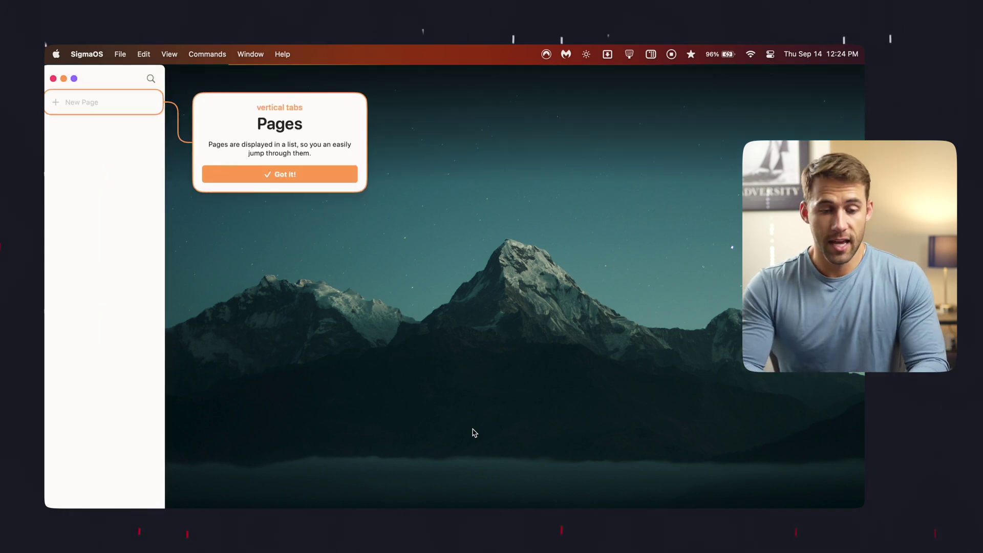
Dismiss the Pages, Workspaces and Split Screen tour cards
{"action": "left_click", "coordinate": [330, 175]}
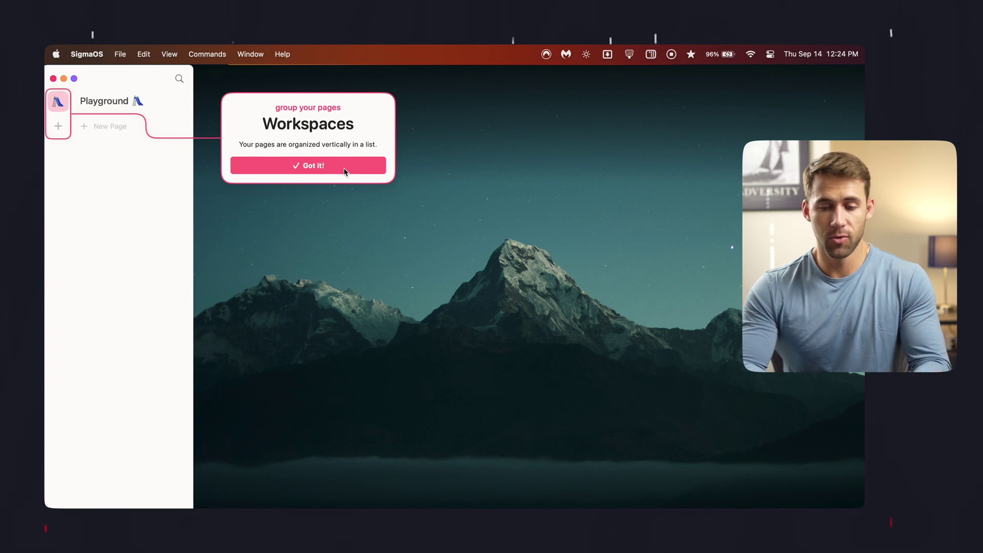
{"action": "left_click", "coordinate": [345, 171]}
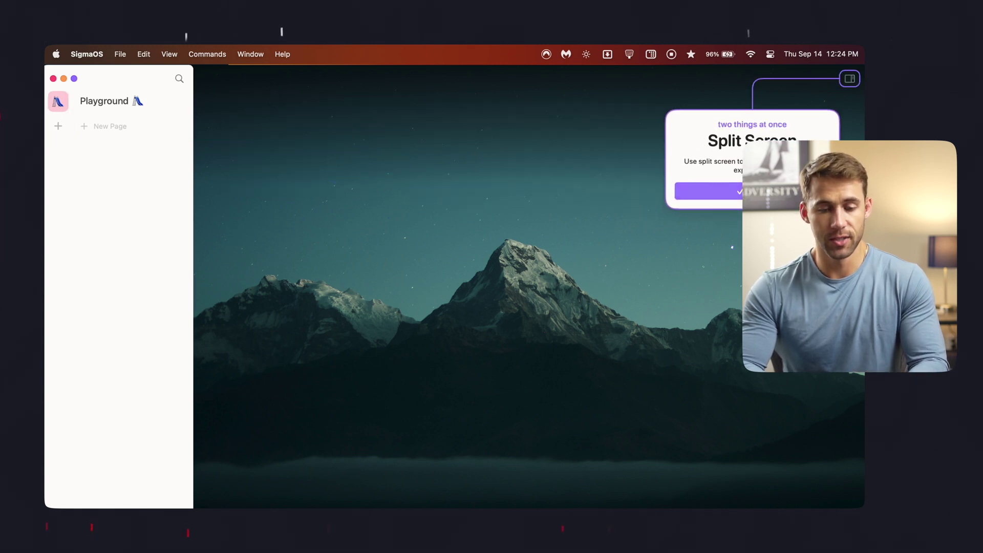
{"action": "left_click", "coordinate": [732, 191]}
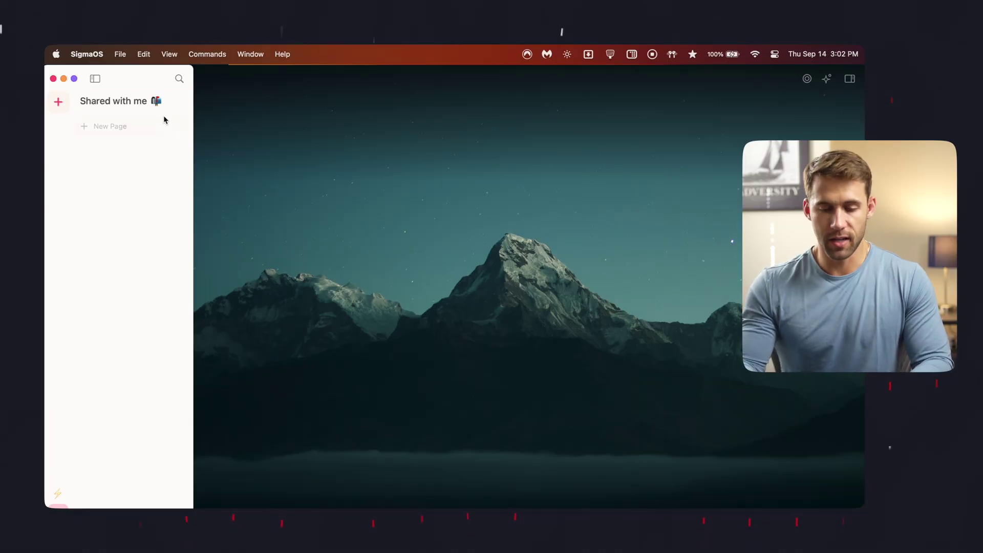
In Preferences, try the System and Dark themes and settle on Magic
{"action": "left_click", "coordinate": [96, 54]}
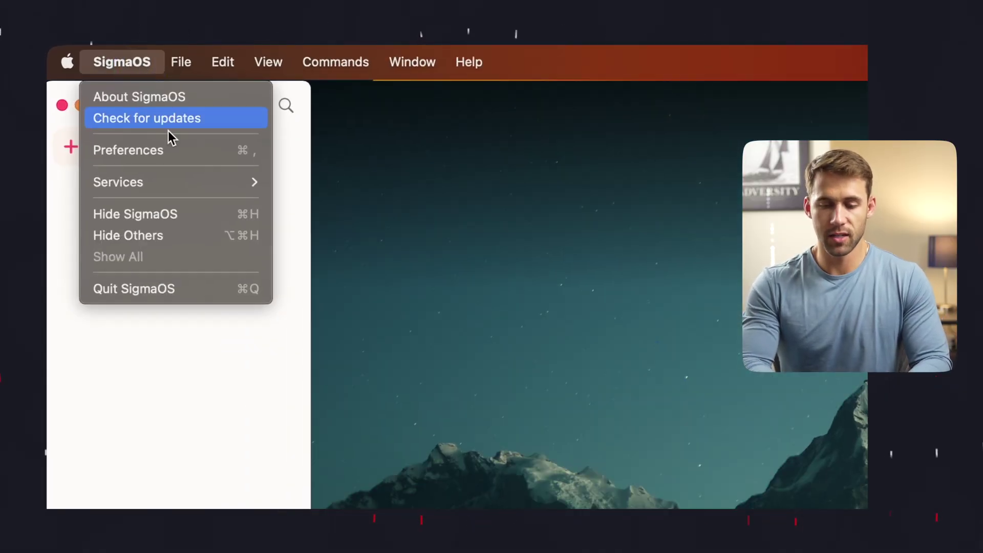
{"action": "left_click", "coordinate": [169, 150]}
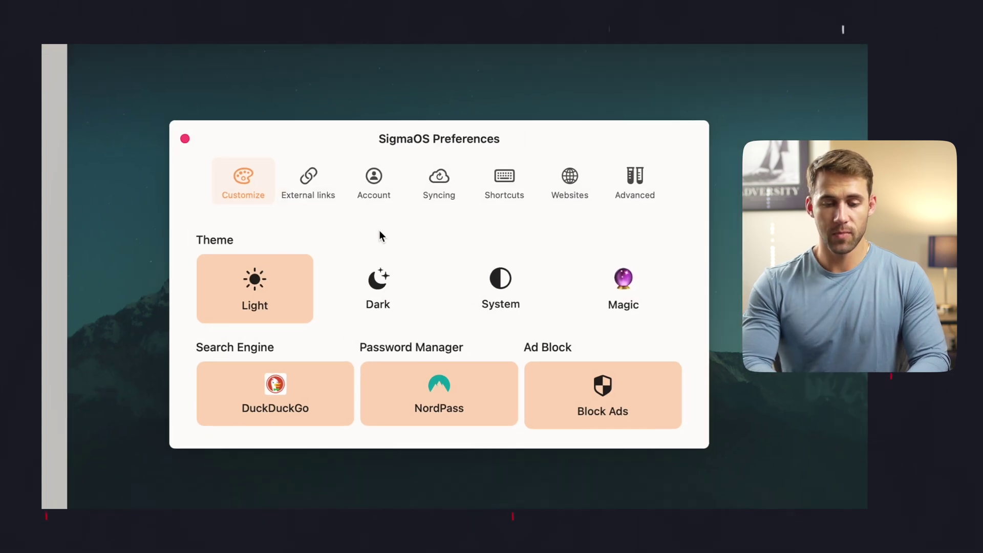
{"action": "left_click", "coordinate": [637, 281]}
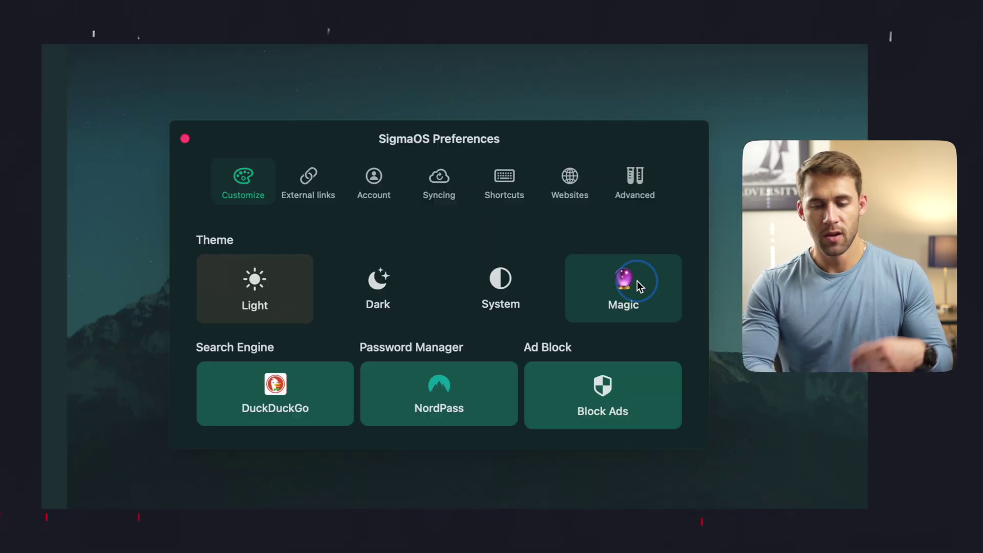
{"action": "left_click", "coordinate": [507, 279]}
{"action": "left_click", "coordinate": [436, 283]}
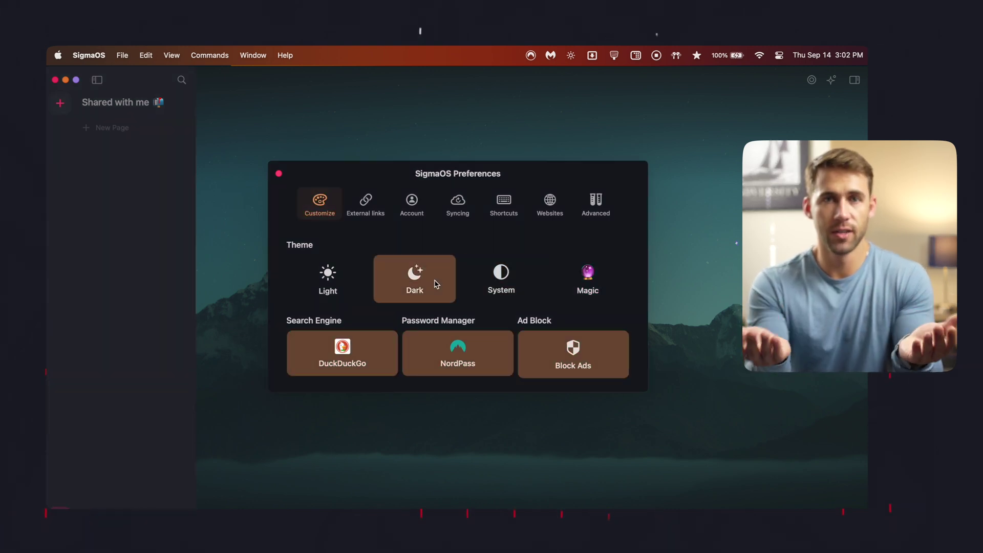
{"action": "left_click", "coordinate": [587, 284]}
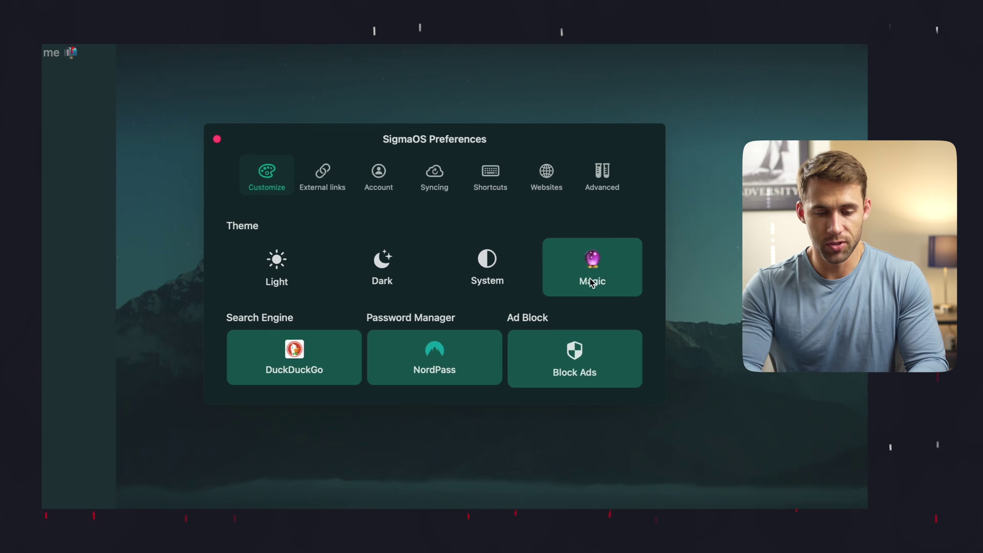
Keep DuckDuckGo as search engine, review password manager choices, then view External links settings
{"action": "left_click", "coordinate": [334, 353]}
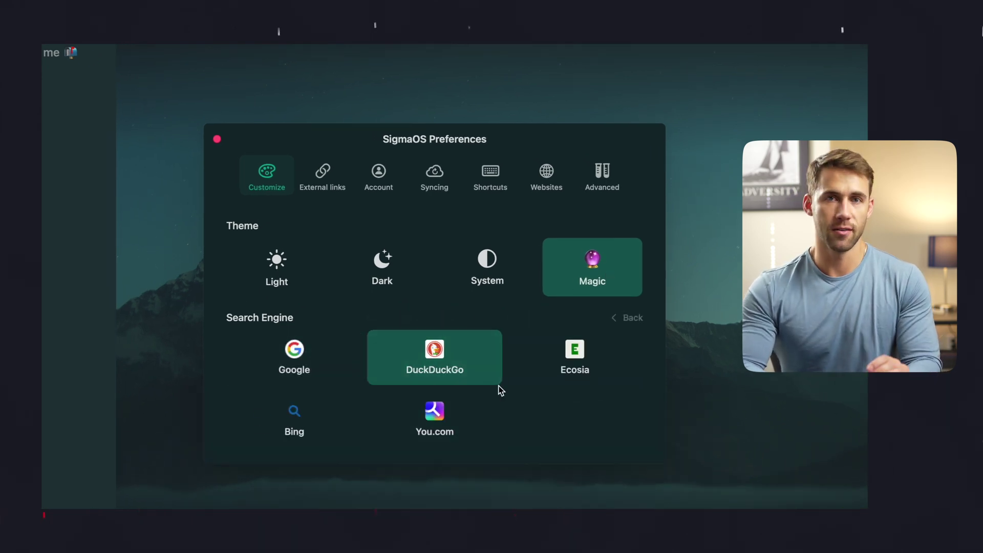
{"action": "left_click", "coordinate": [480, 355]}
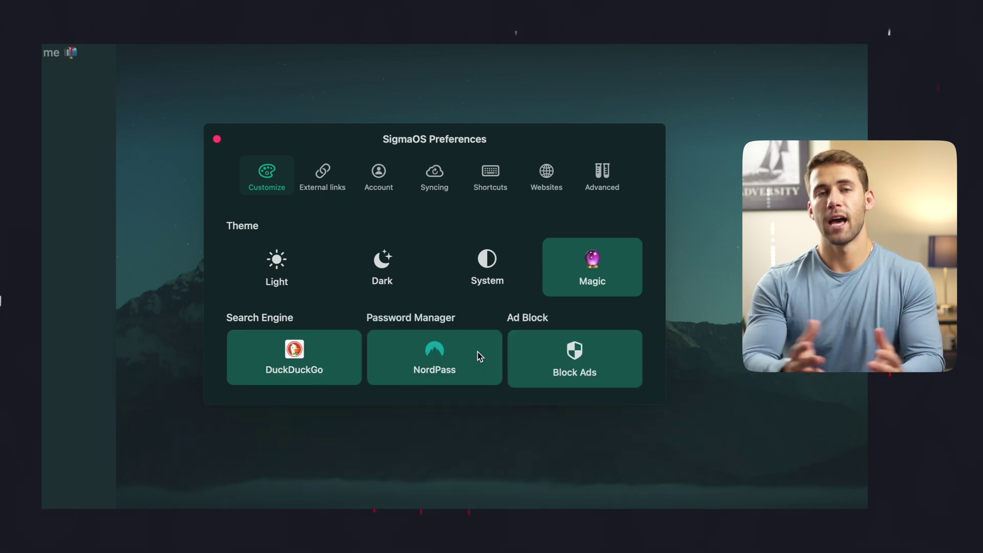
{"action": "left_click", "coordinate": [479, 356]}
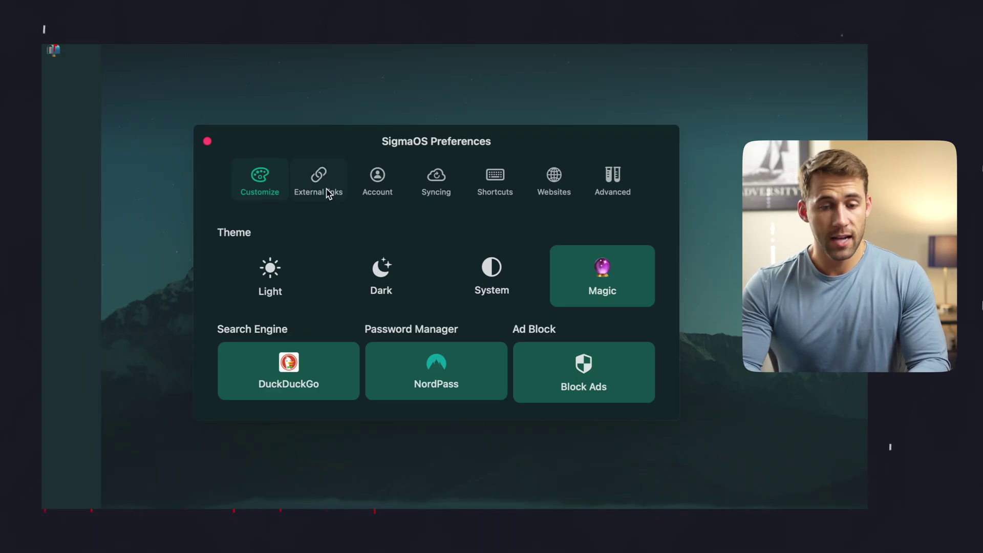
{"action": "left_click", "coordinate": [326, 192]}
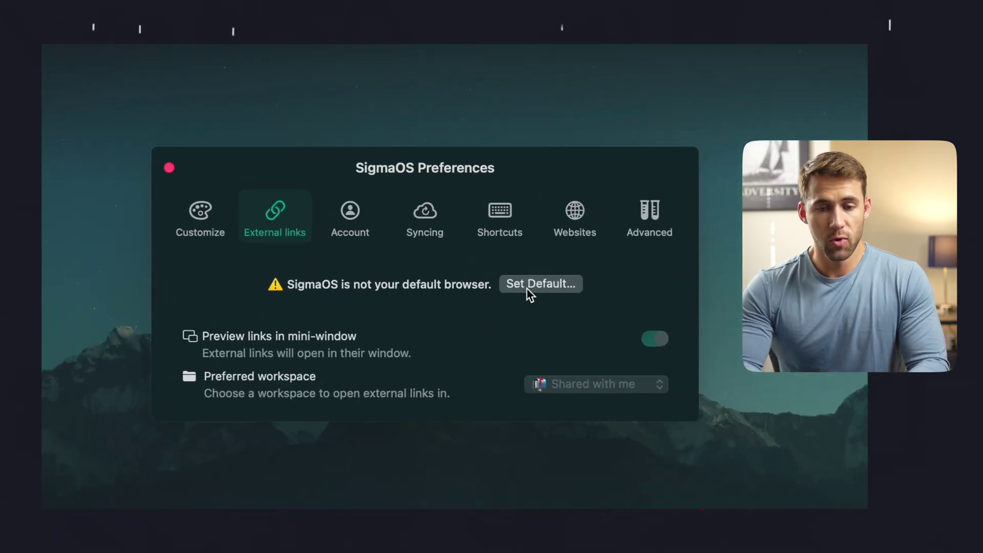
Set SigmaOS as the default browser with Use "SigmaOS" and choose Shared with me as preferred workspace
{"action": "left_click", "coordinate": [555, 285]}
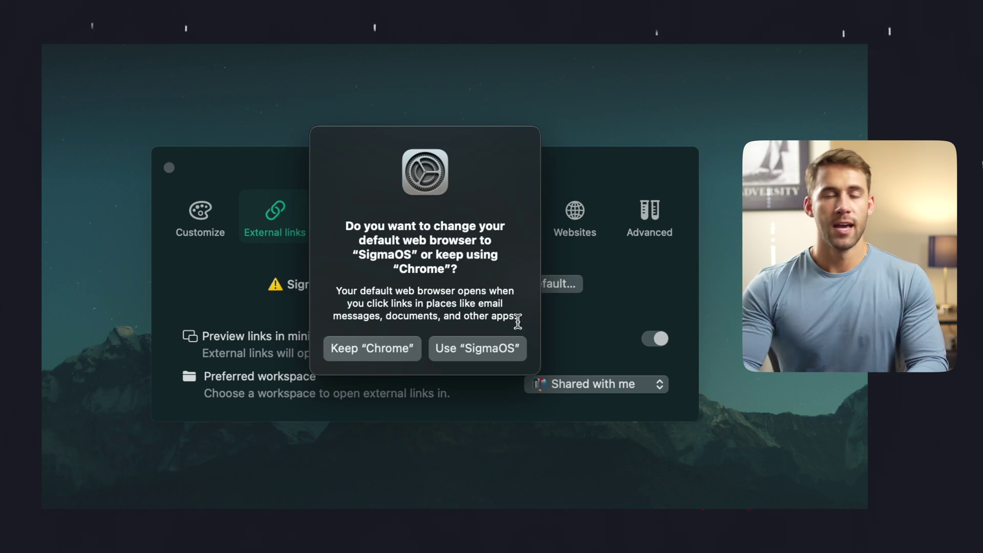
{"action": "left_click", "coordinate": [493, 347]}
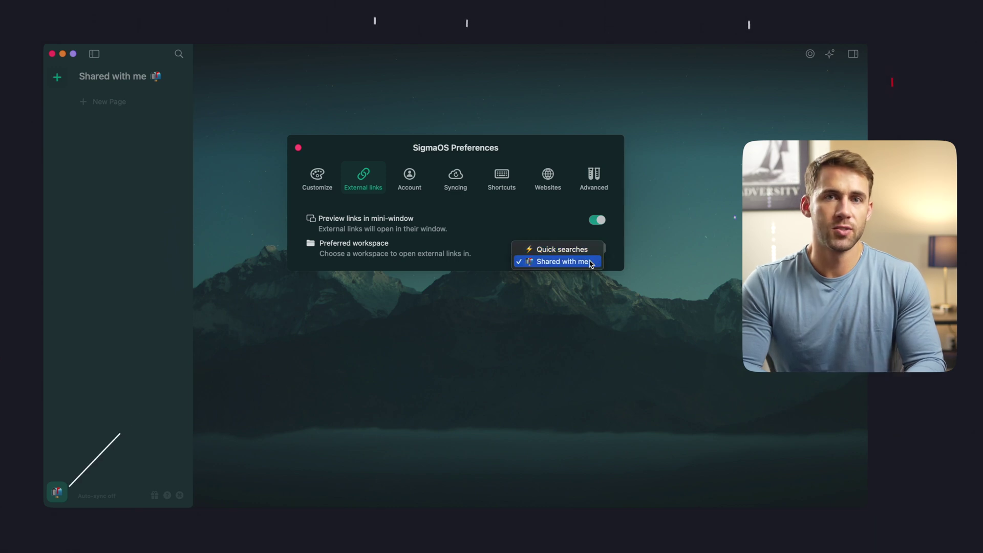
{"action": "left_click", "coordinate": [591, 262]}
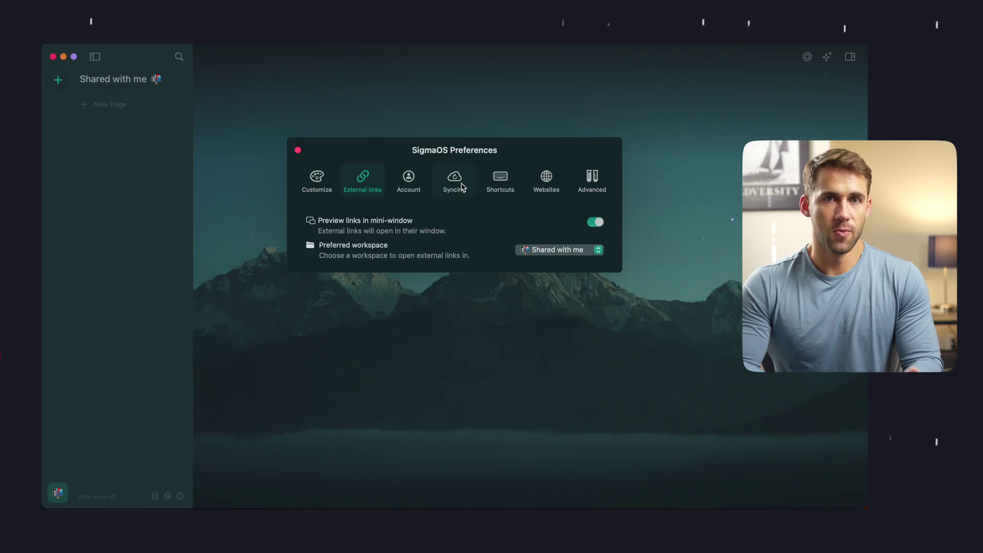
Enable Workspaces & Pages and Cookies syncing, then review the Advanced sync options
{"action": "left_click", "coordinate": [460, 185]}
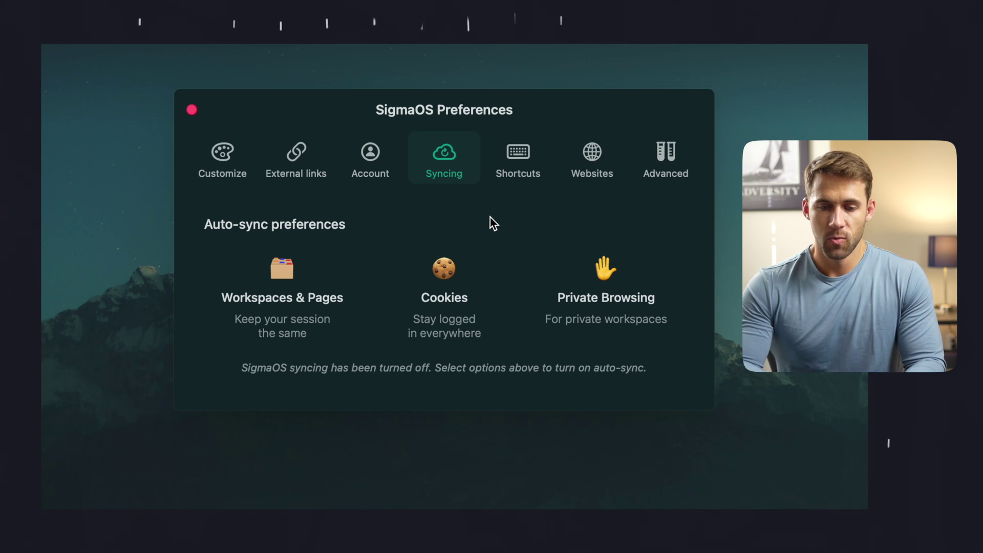
{"action": "left_click", "coordinate": [342, 285]}
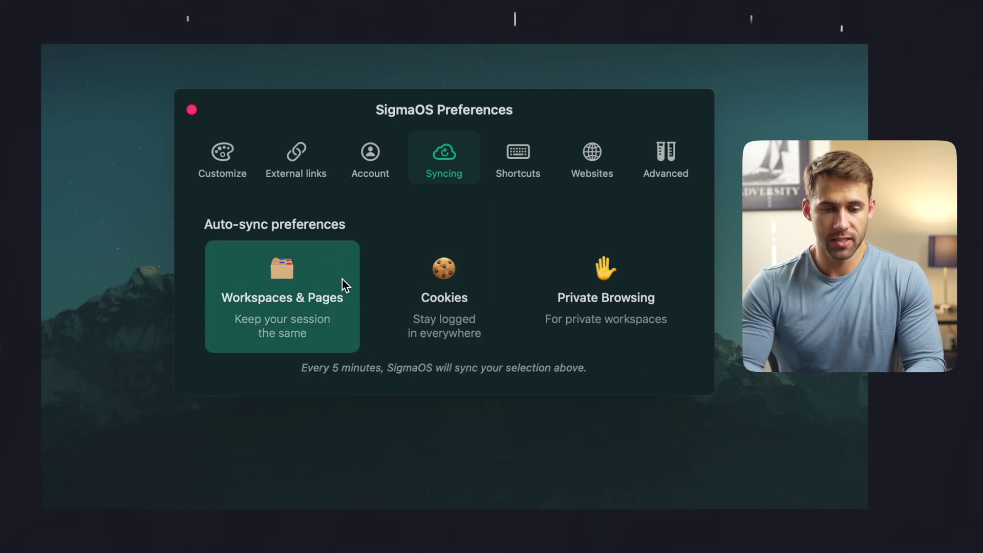
{"action": "left_click", "coordinate": [493, 285]}
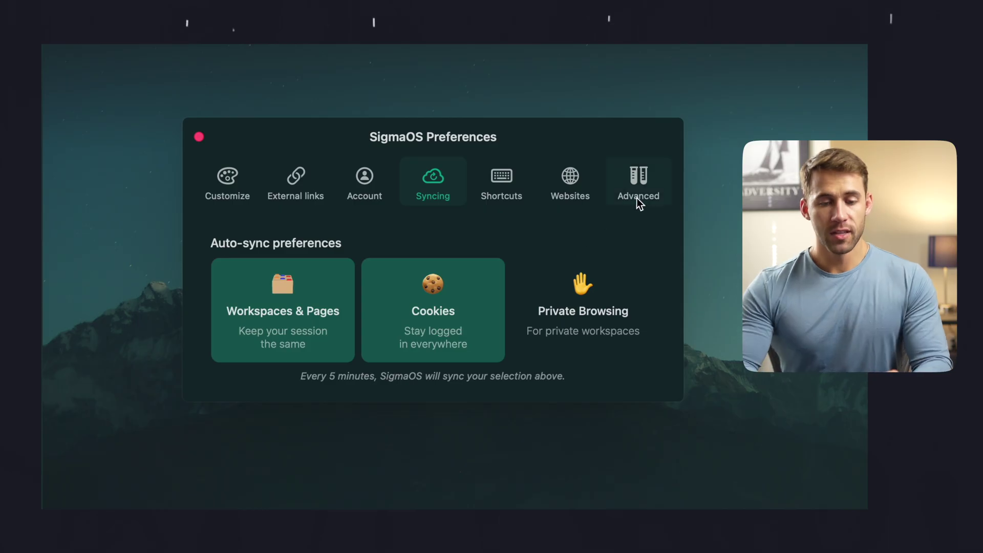
{"action": "left_click", "coordinate": [637, 197]}
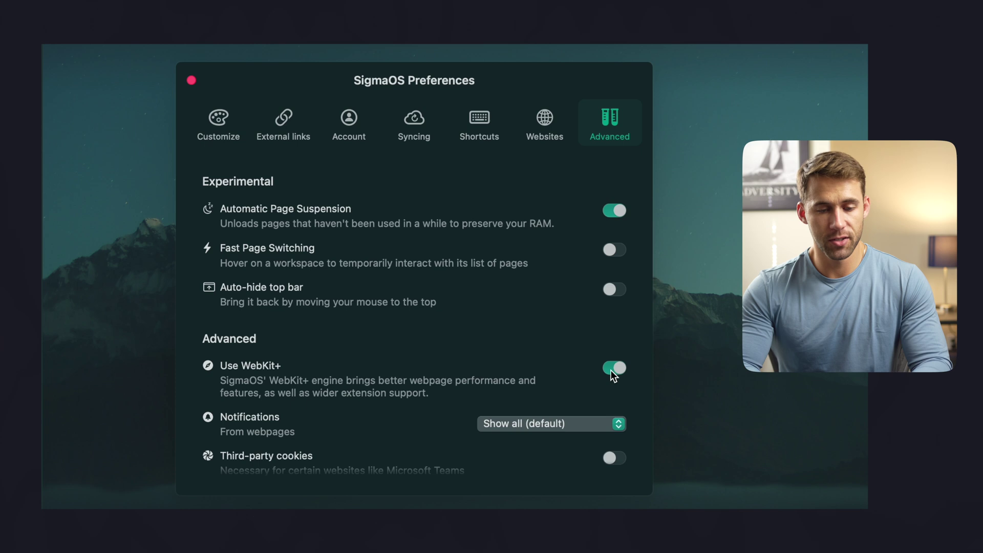
{"action": "scroll", "coordinate": [449, 381], "scroll_direction": "down", "scroll_amount": 5}
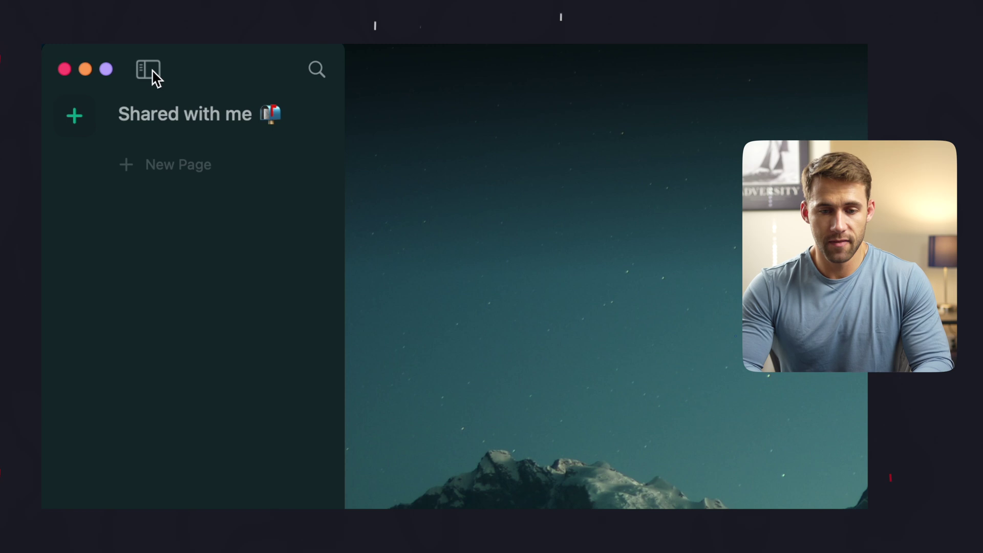
{"action": "left_click", "coordinate": [154, 75]}
{"action": "left_click", "coordinate": [154, 74]}
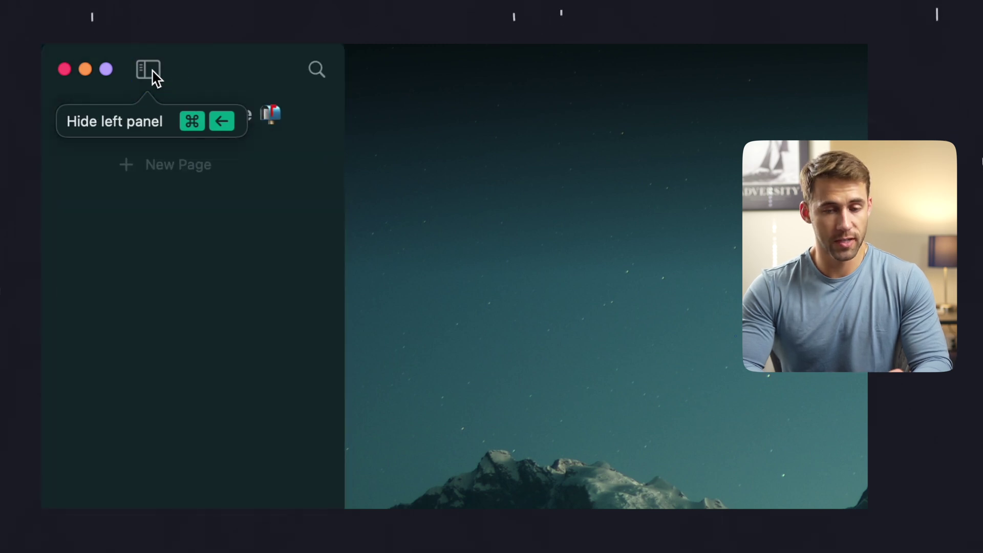
{"action": "left_click", "coordinate": [153, 73]}
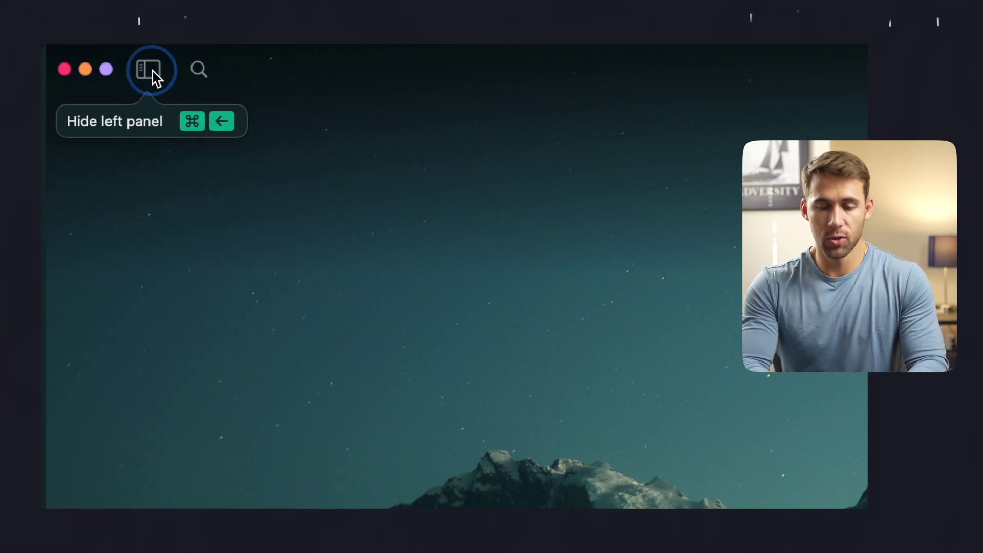
{"action": "left_click", "coordinate": [154, 74]}
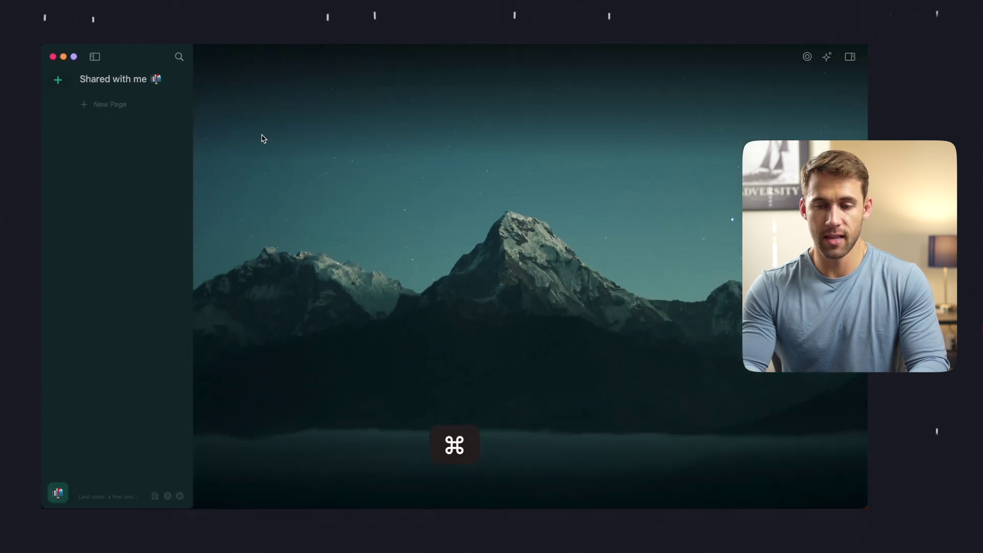
{"action": "key", "text": "super+Left"}
{"action": "key", "text": "super+Left"}
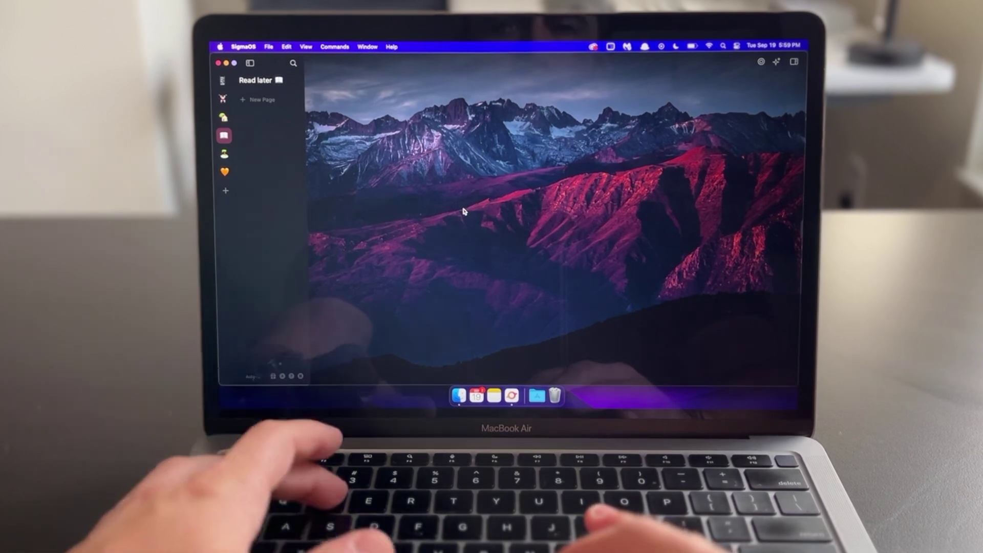
{"action": "key", "text": "super+shift+n"}
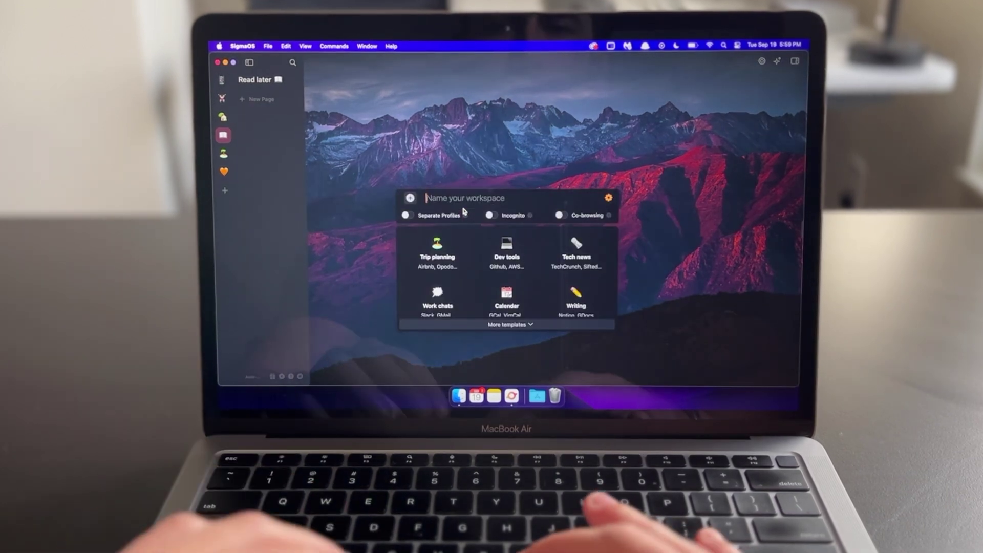
{"action": "left_click", "coordinate": [594, 300]}
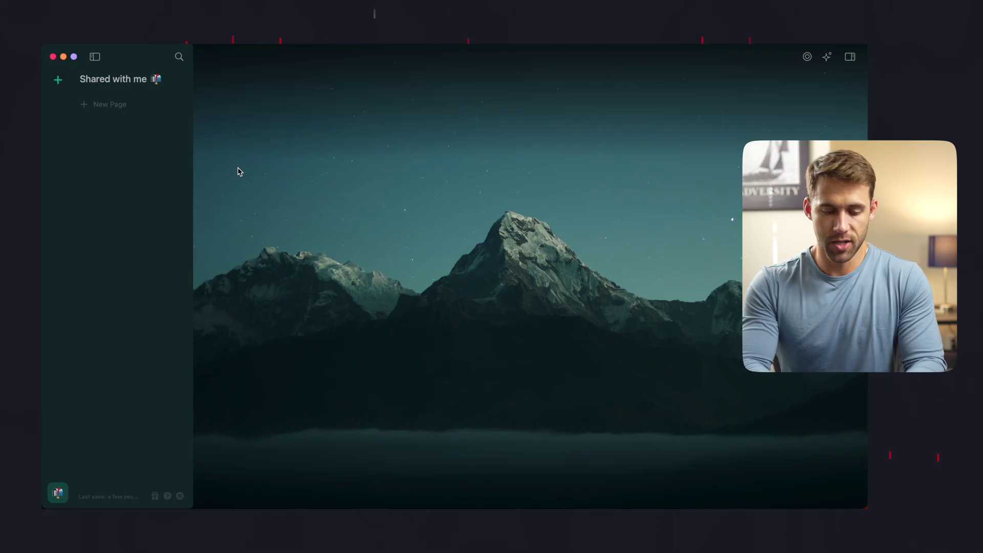
Create a new workspace named 'Social Media' with the phone emoji as its icon
{"action": "key", "text": "super+shift+n"}
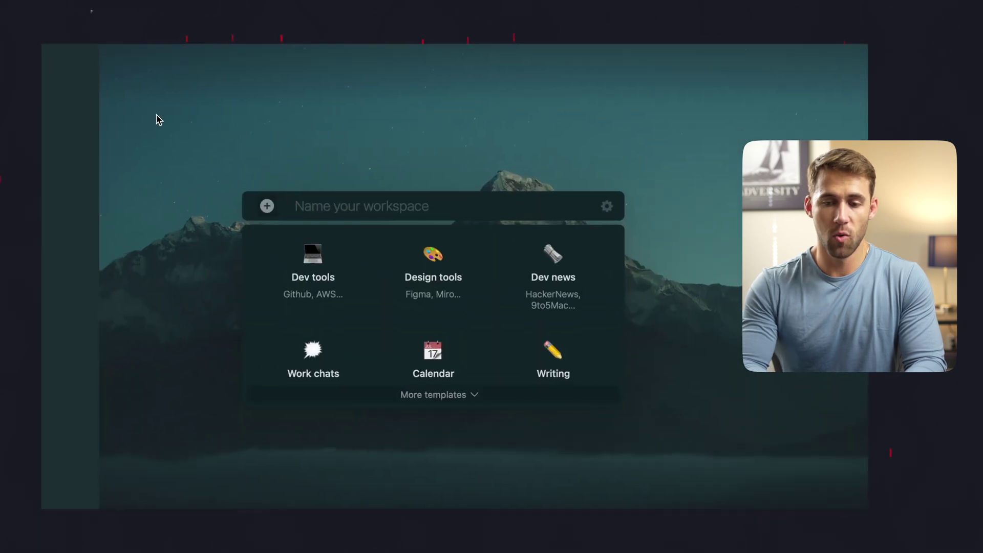
{"action": "key", "text": "Escape"}
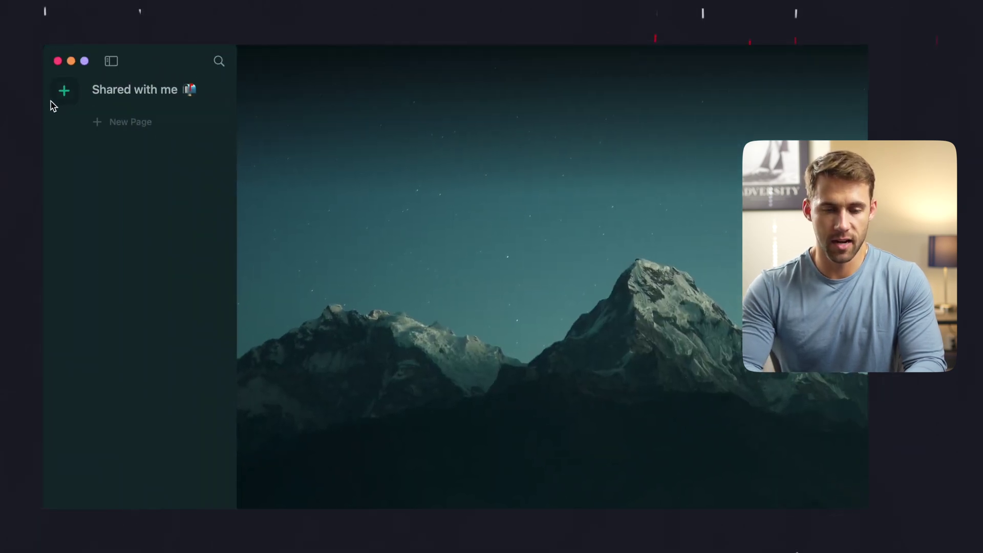
{"action": "left_click", "coordinate": [57, 92]}
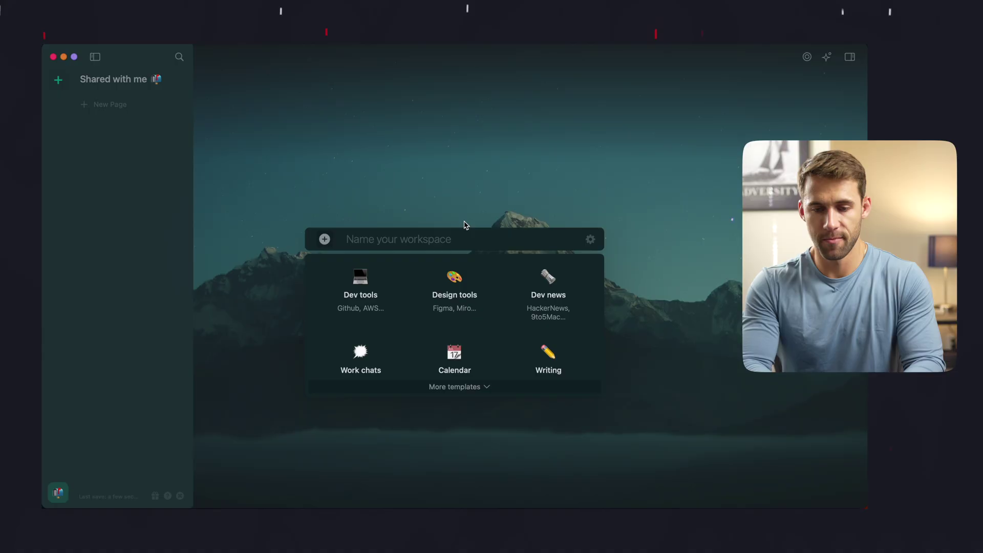
{"action": "type", "text": "Social Media"}
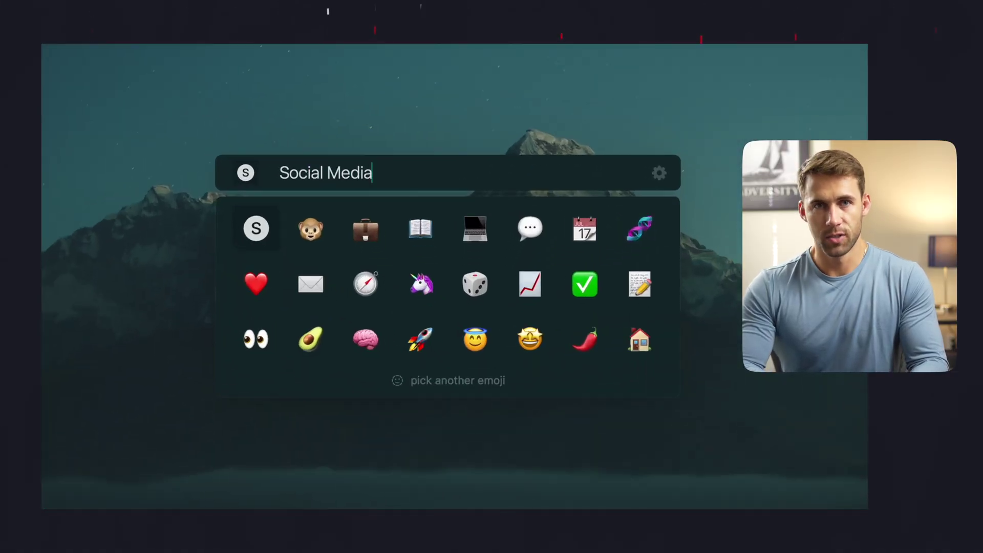
{"action": "left_click", "coordinate": [472, 383]}
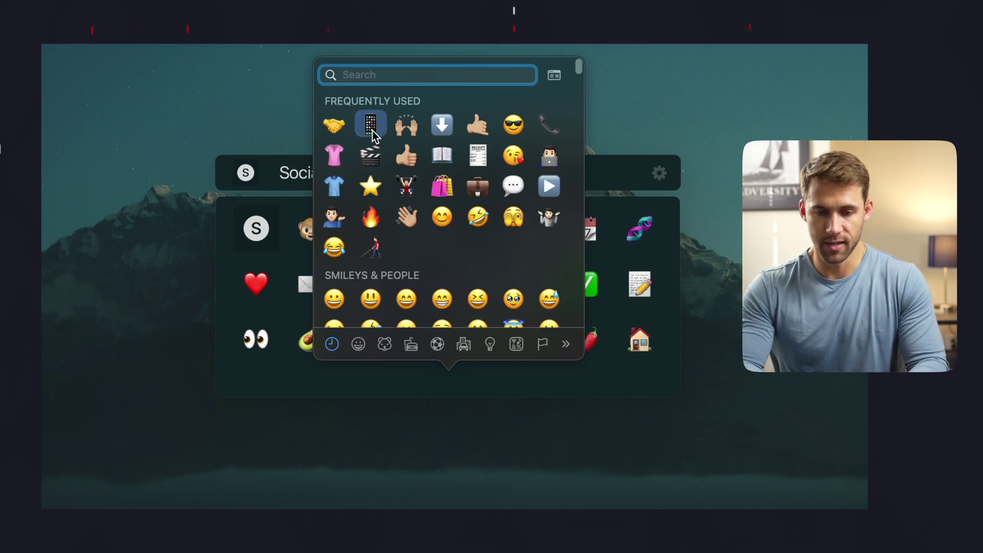
{"action": "left_click", "coordinate": [372, 130]}
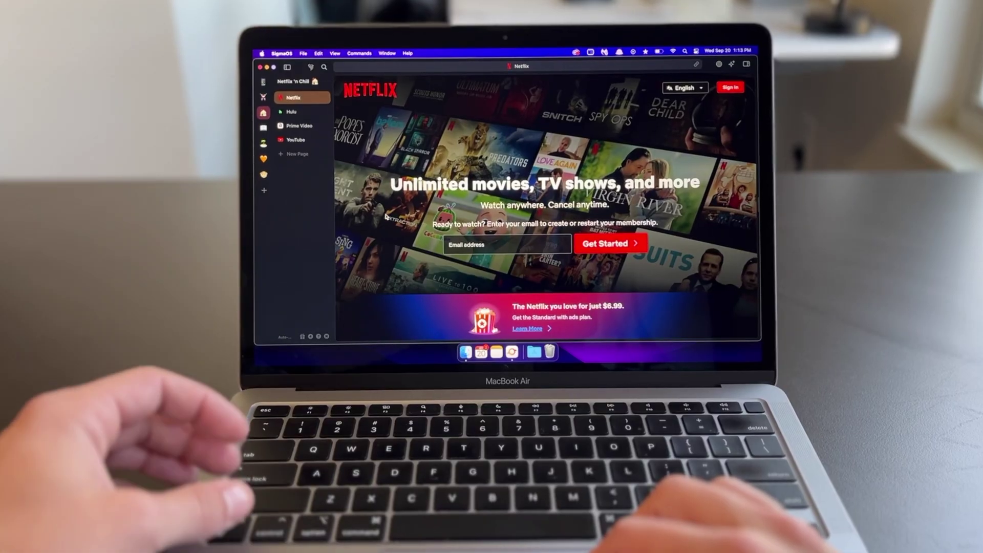
Save the Social Media workspace settings and choose an entry from its options menu
{"action": "key", "text": "super+e"}
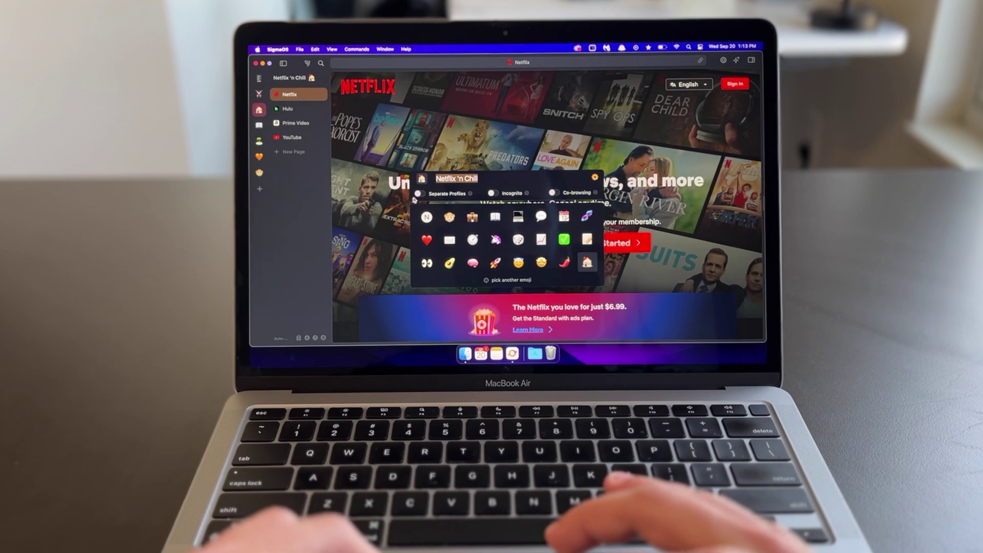
{"action": "key", "text": "Return"}
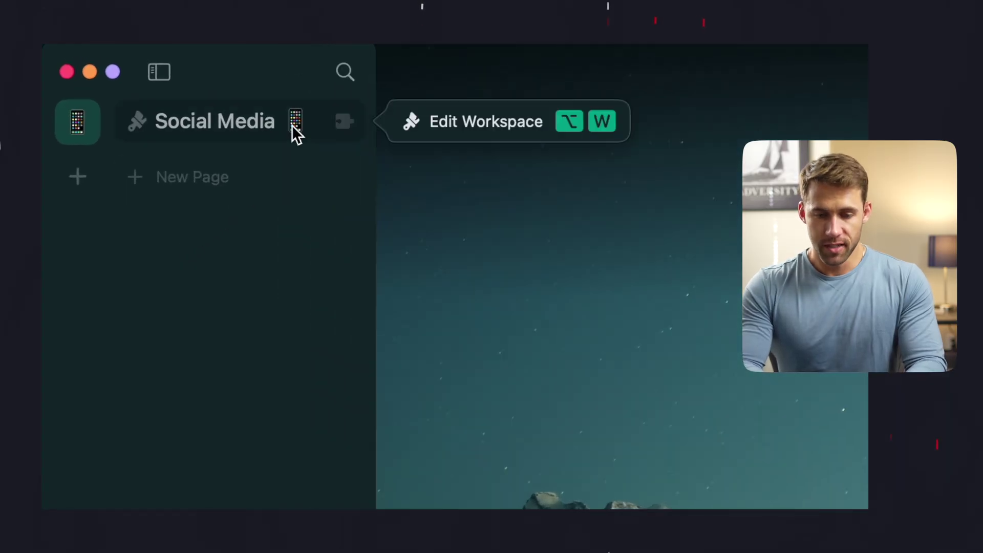
{"action": "right_click", "coordinate": [293, 124]}
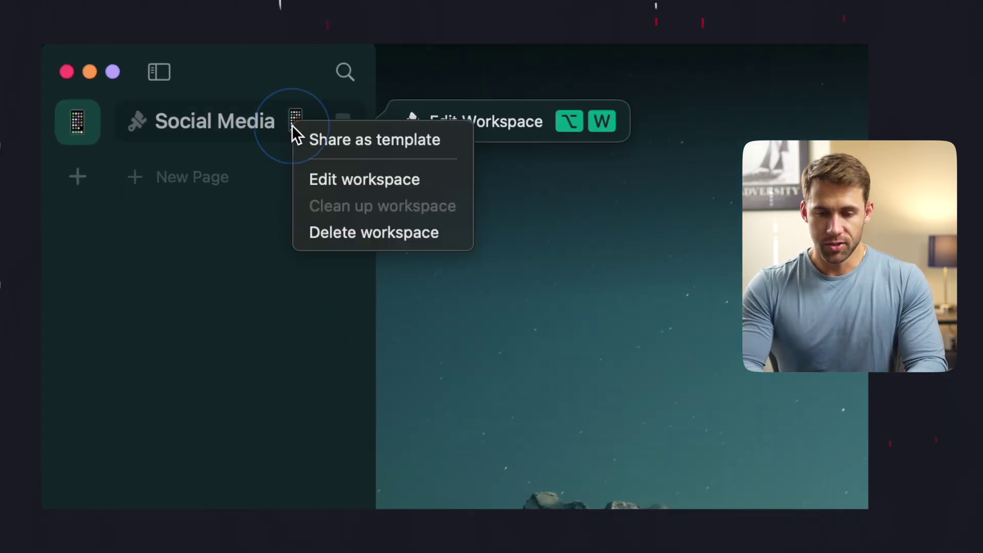
{"action": "left_click", "coordinate": [364, 232]}
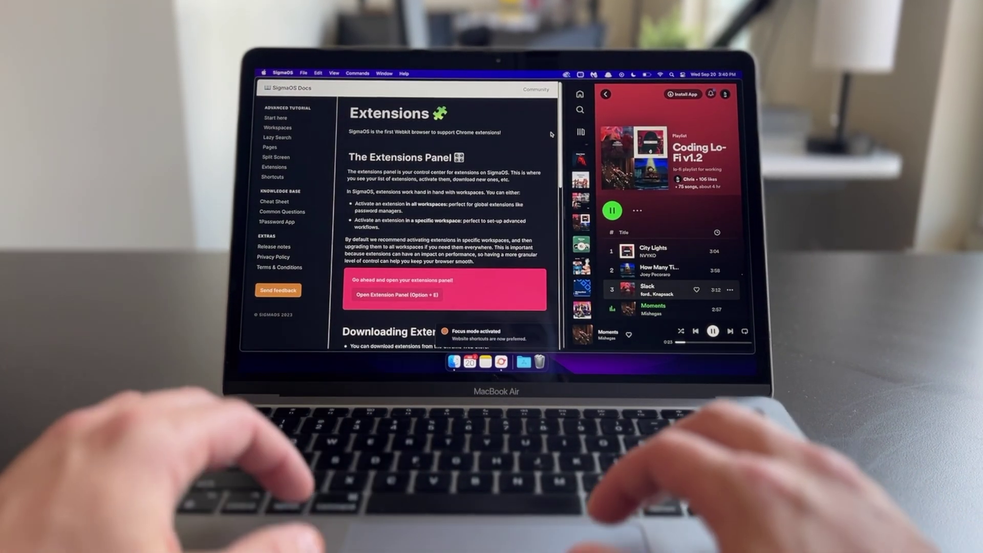
Add a second desktop, Desktop 2, in Mission Control
{"action": "scroll", "coordinate": [551, 135], "scroll_direction": "down", "scroll_amount": 2}
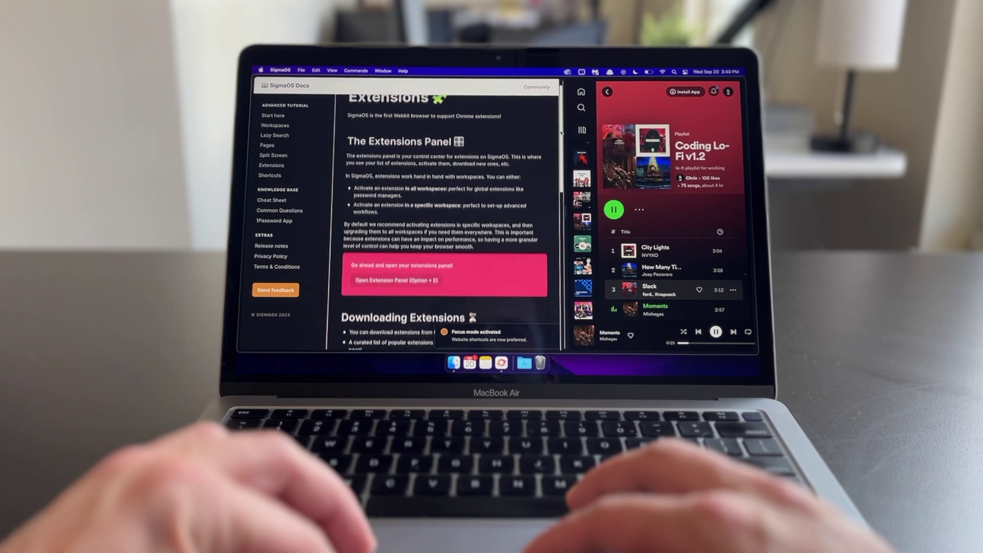
{"action": "scroll", "coordinate": [552, 134], "scroll_direction": "down", "scroll_amount": 5}
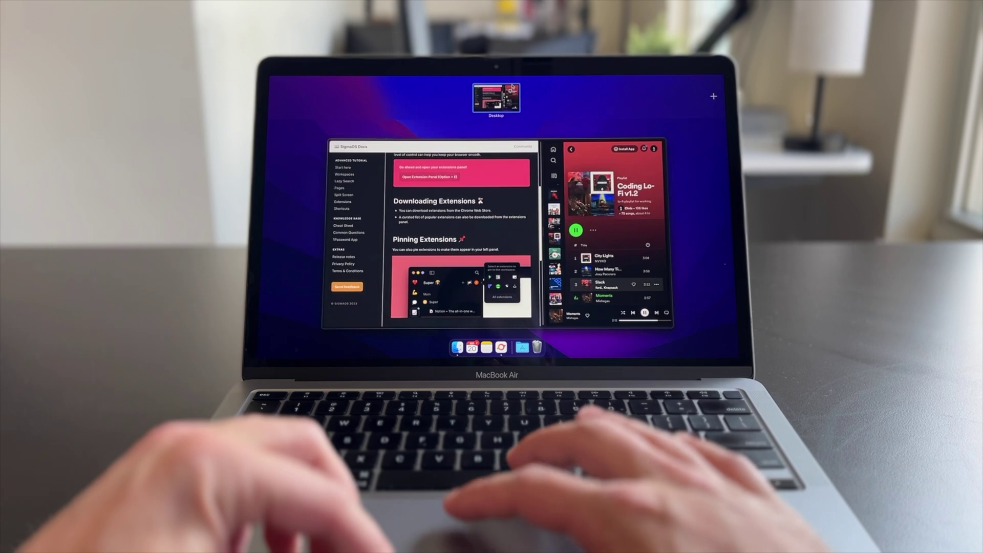
{"action": "left_click", "coordinate": [715, 97]}
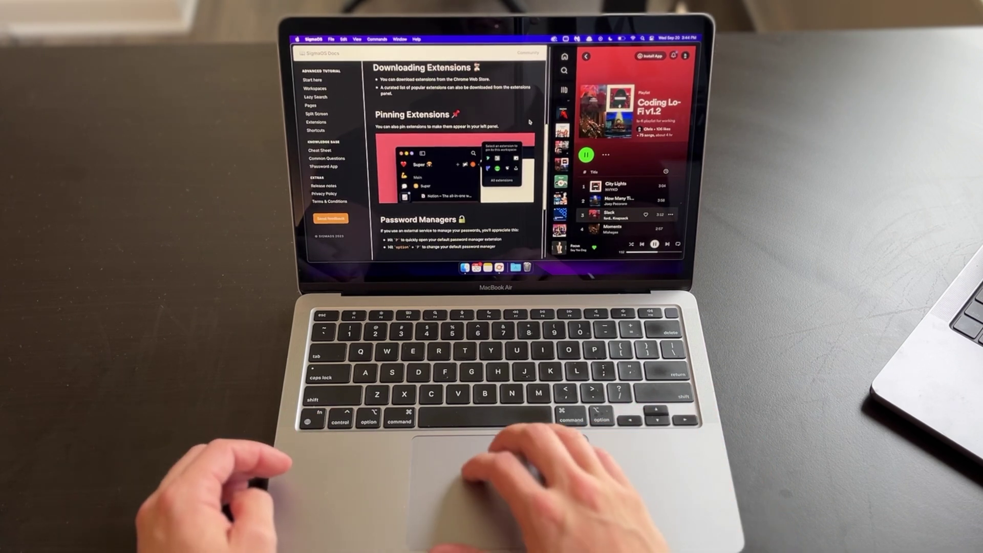
Return from the desktops overview to the full-screen SigmaOS window
{"action": "key", "text": "ctrl+Up"}
{"action": "mouse_move", "coordinate": [523, 43]}
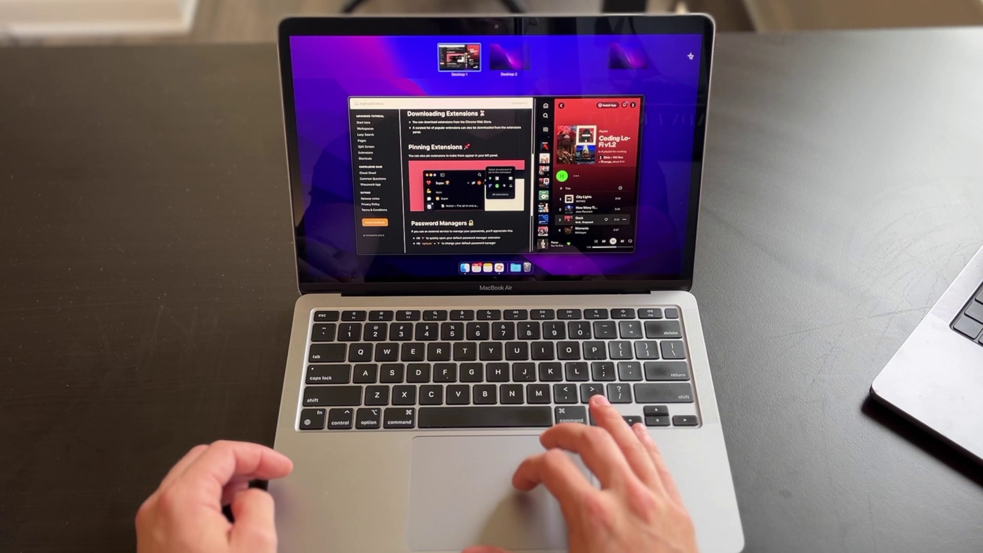
{"action": "left_click", "coordinate": [518, 130]}
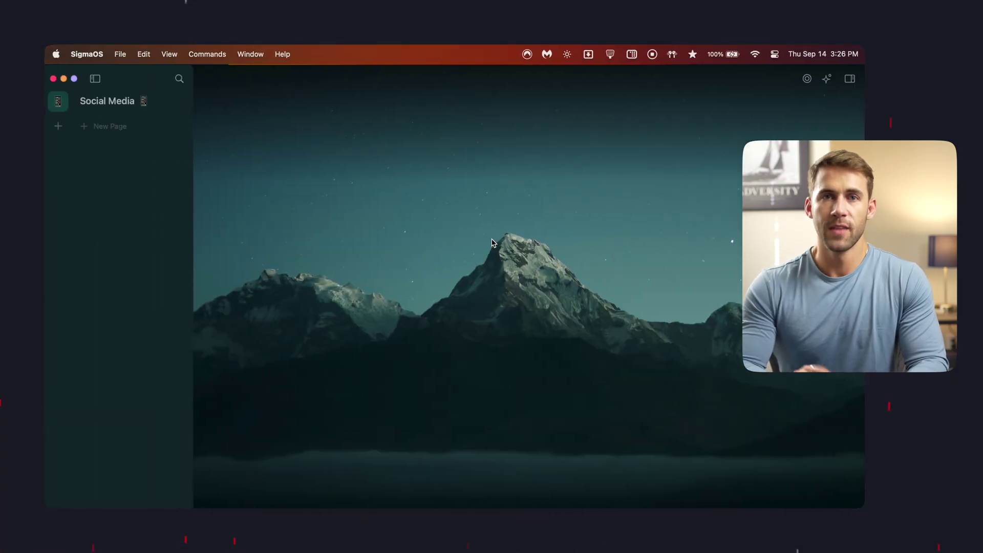
{"action": "key", "text": "ctrl+Left"}
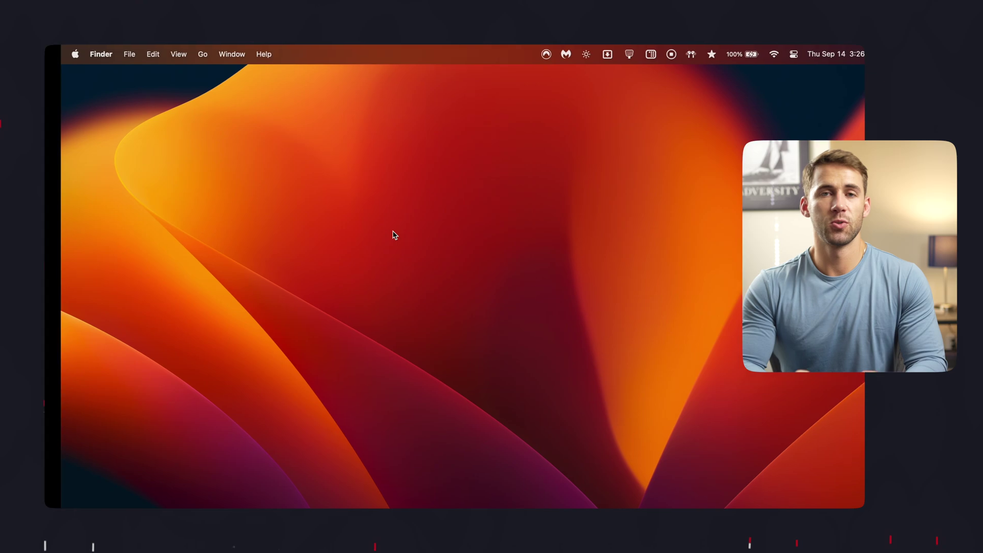
{"action": "key", "text": "ctrl+Right"}
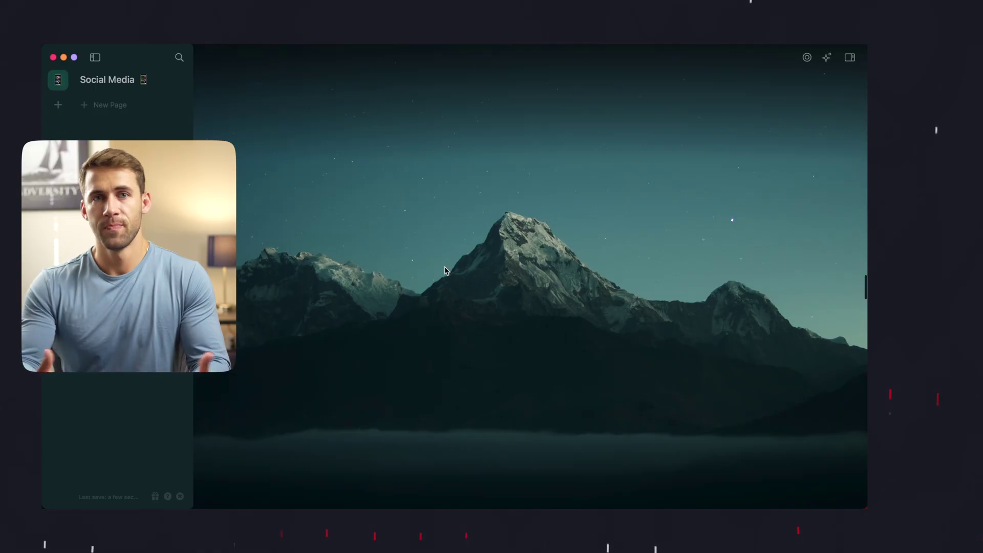
Browse the shortcuts cheat sheet, then open the side-page split and close the panel again
{"action": "key", "text": "c"}
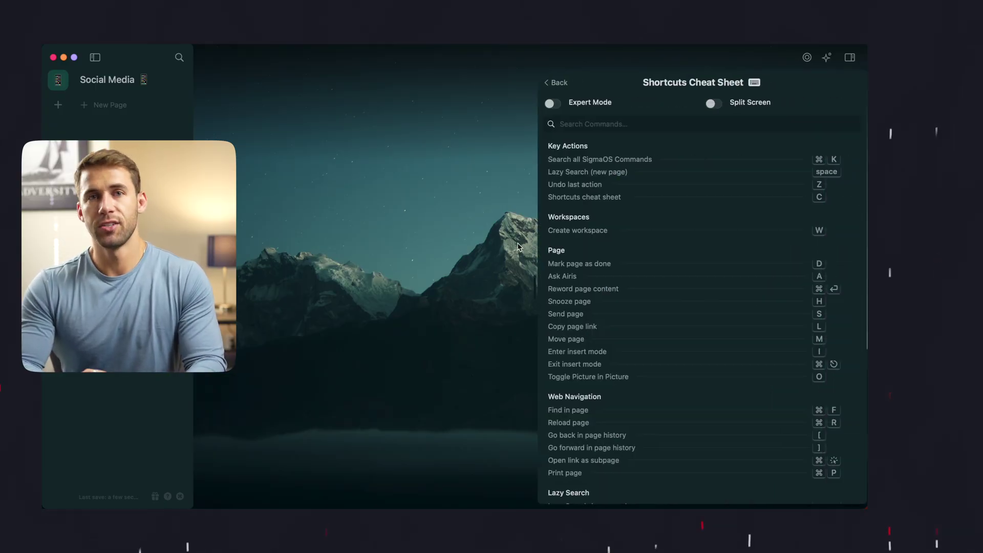
{"action": "scroll", "coordinate": [824, 230], "scroll_direction": "down", "scroll_amount": 5}
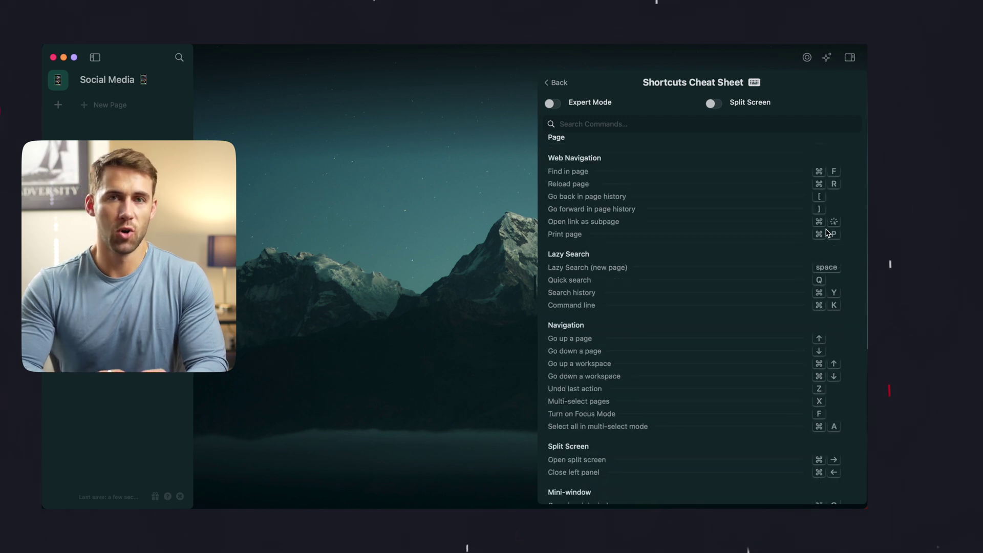
{"action": "scroll", "coordinate": [828, 232], "scroll_direction": "down", "scroll_amount": 7}
{"action": "scroll", "coordinate": [828, 232], "scroll_direction": "up", "scroll_amount": 10}
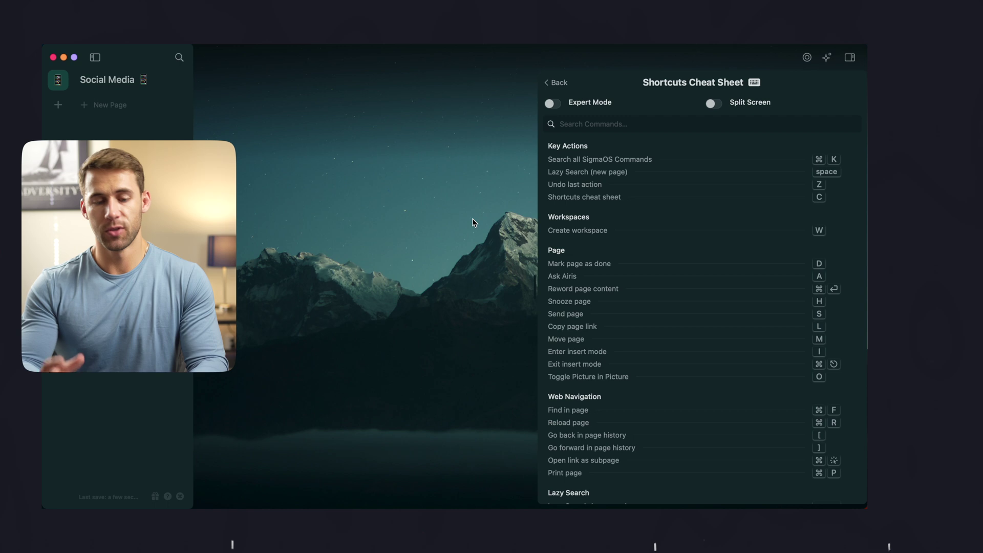
{"action": "key", "text": "super+Right"}
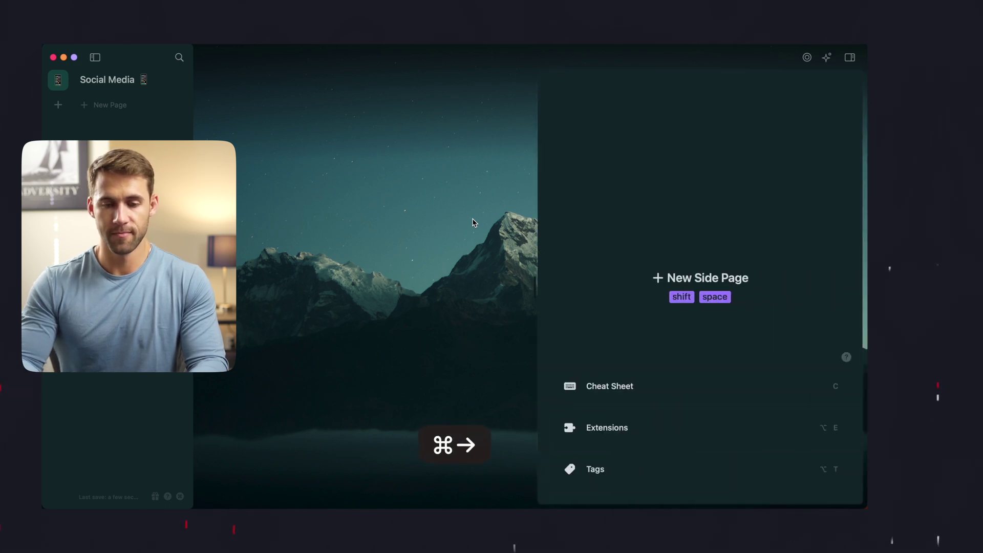
{"action": "key", "text": "super+Right"}
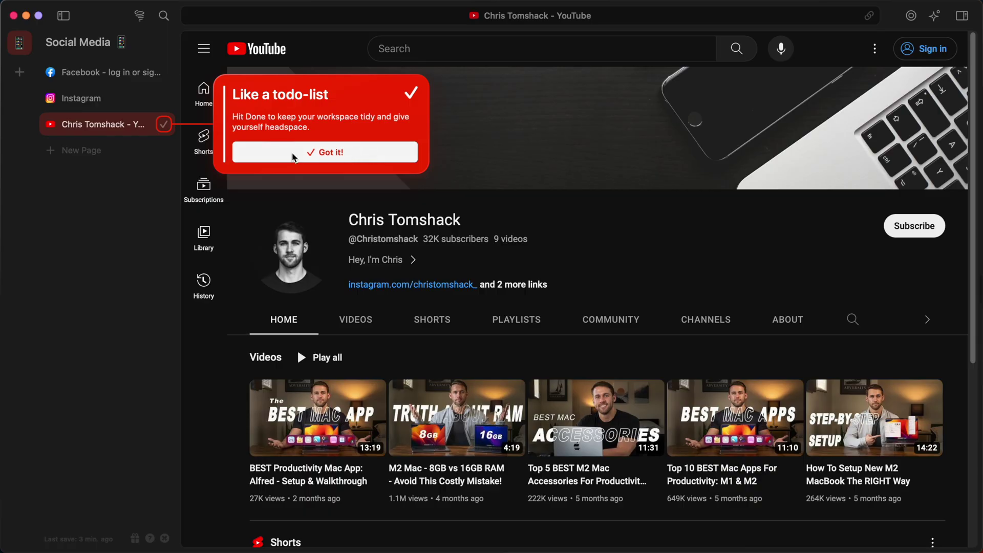
Dismiss the todo-list tip and mark the YouTube, Instagram and Facebook pages done
{"action": "left_click", "coordinate": [293, 154]}
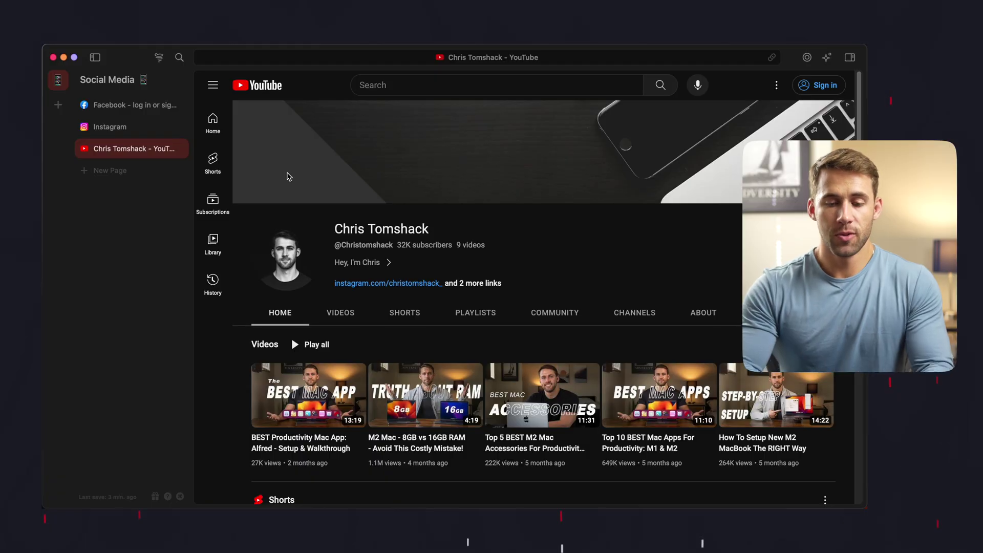
{"action": "key", "text": "super+d"}
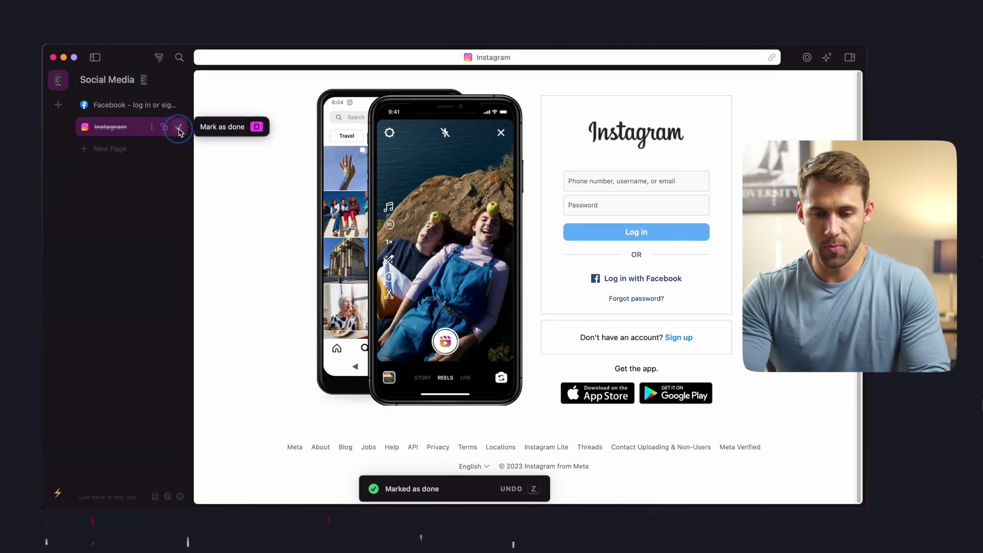
{"action": "left_click", "coordinate": [179, 126]}
{"action": "left_click", "coordinate": [179, 107]}
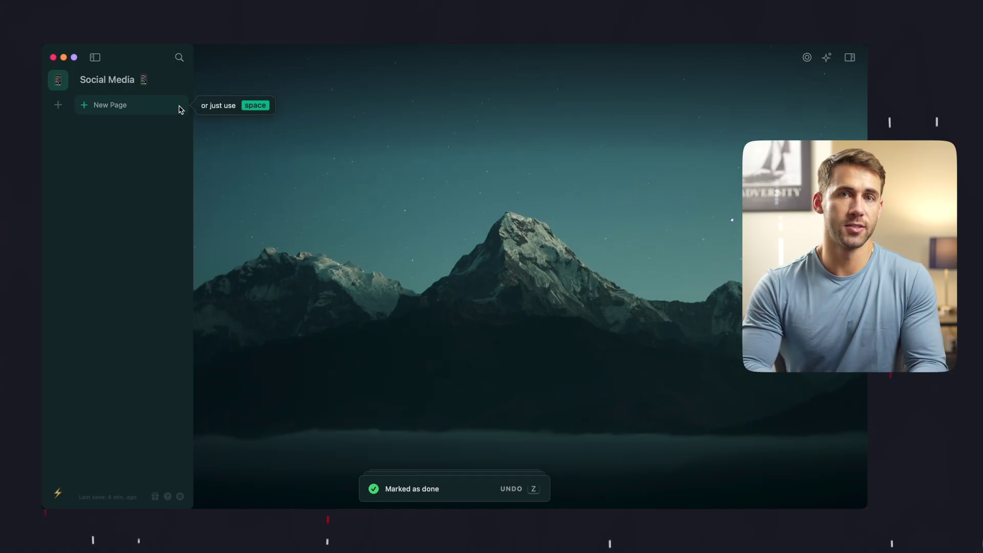
Undo three times to restore the Facebook, Instagram and YouTube pages
{"action": "key", "text": "z"}
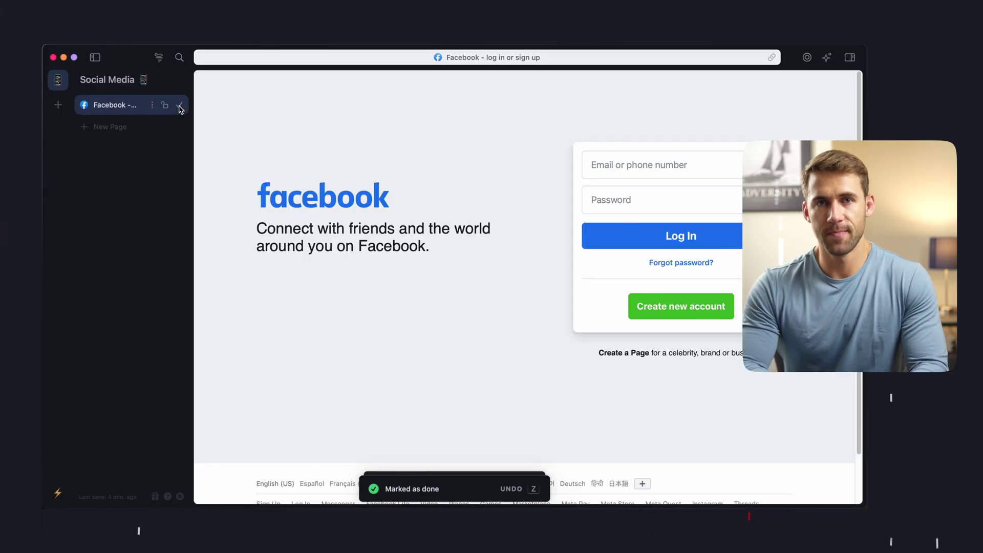
{"action": "key", "text": "z"}
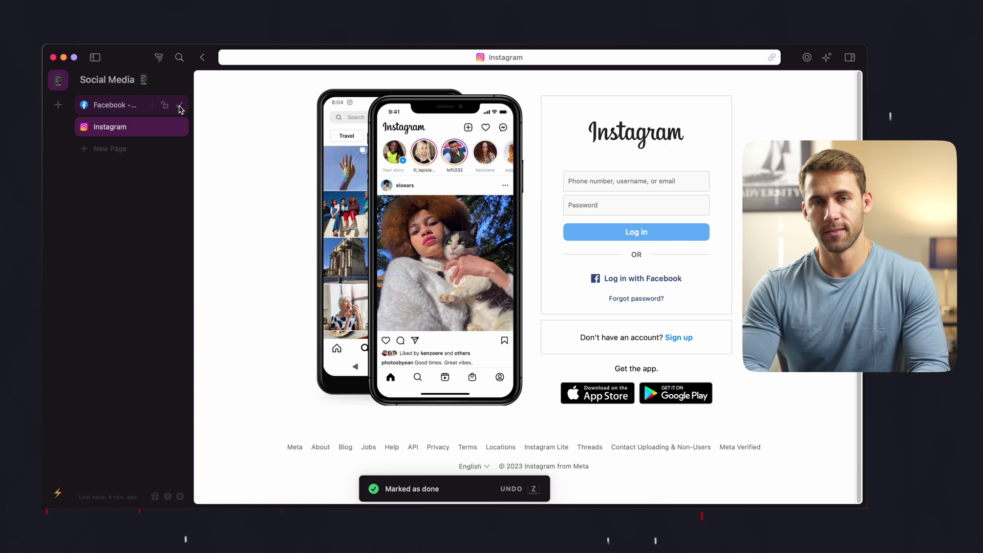
{"action": "key", "text": "z"}
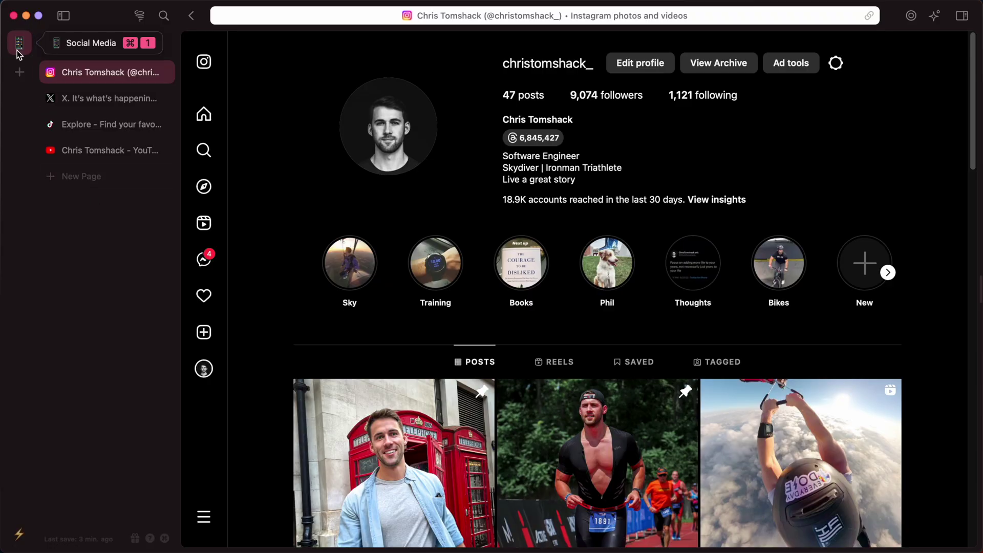
Open facebook.com as a new page in the Social Media workspace
{"action": "key", "text": "super+l"}
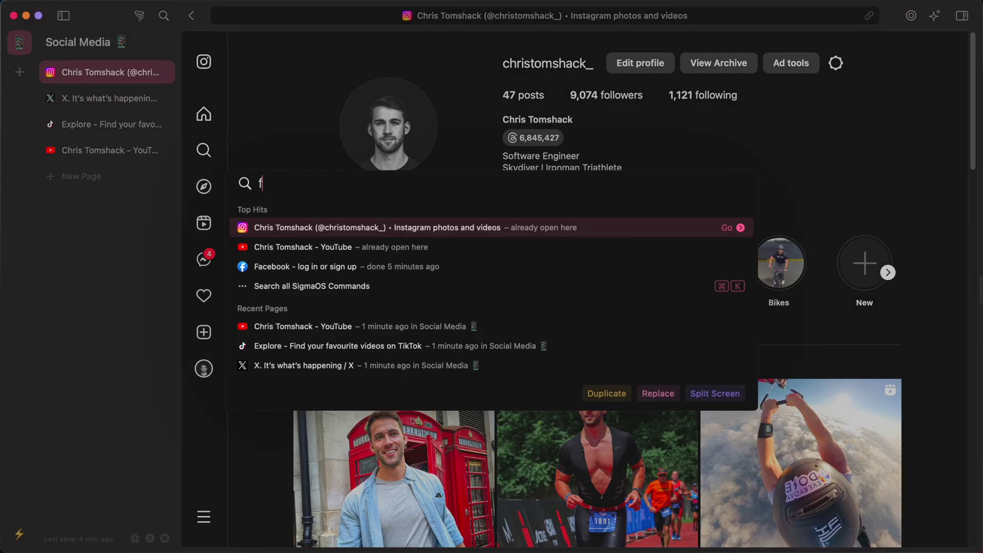
{"action": "type", "text": "facebook.com"}
{"action": "key", "text": "Return"}
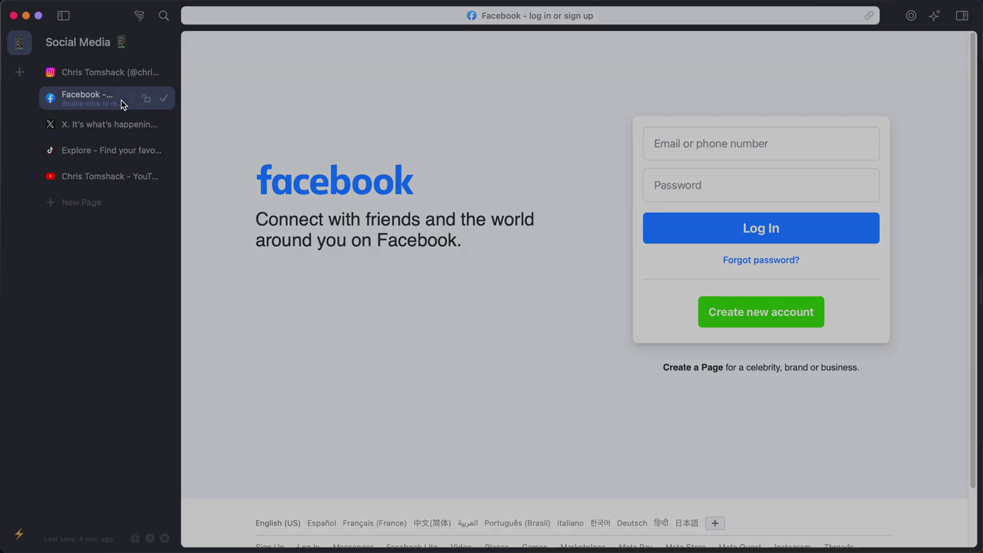
Jump to the open Instagram profile with 'insta', then back to Facebook with 'faceboo'
{"action": "key", "text": "super+l"}
{"action": "type", "text": "instagram"}
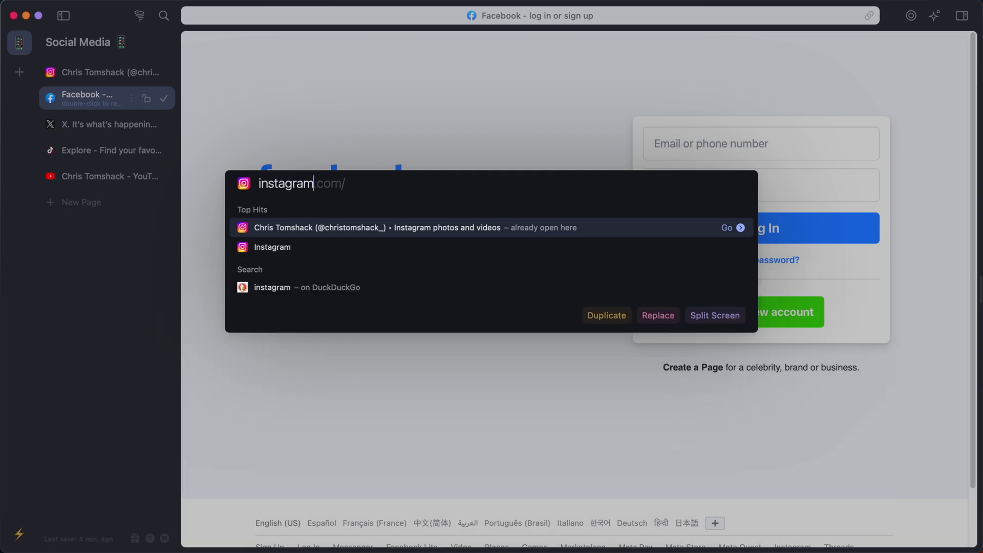
{"action": "key", "text": "Return"}
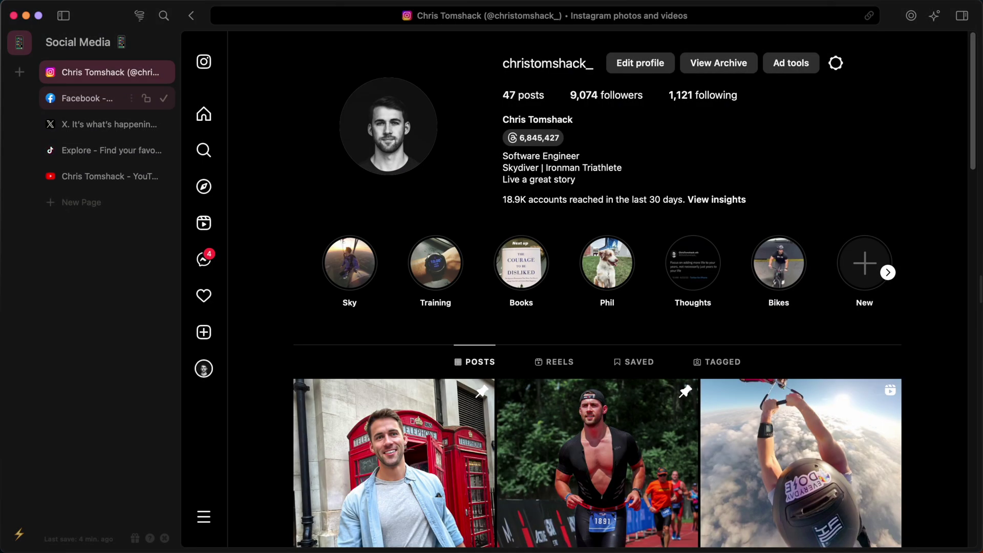
{"action": "key", "text": "super+l"}
{"action": "type", "text": "facebook"}
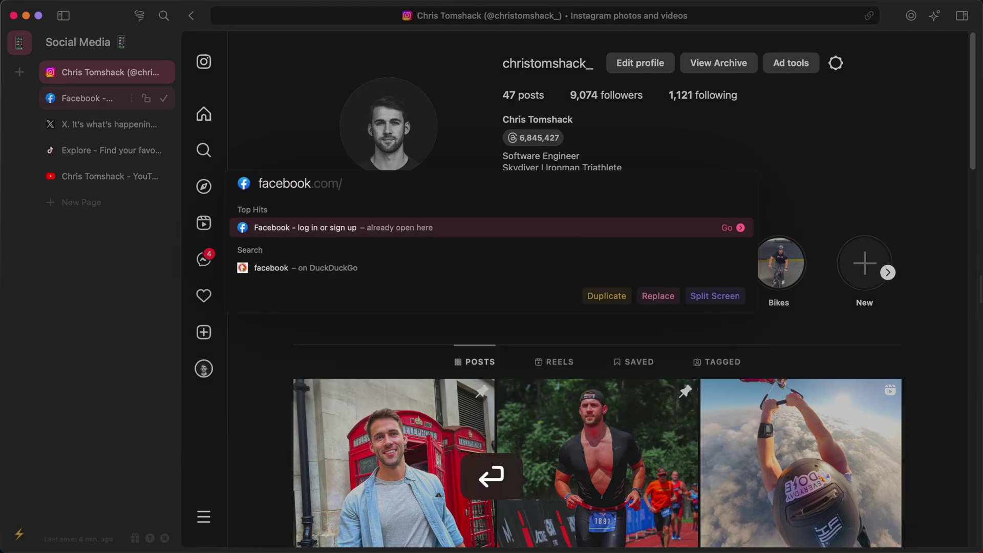
{"action": "key", "text": "Return"}
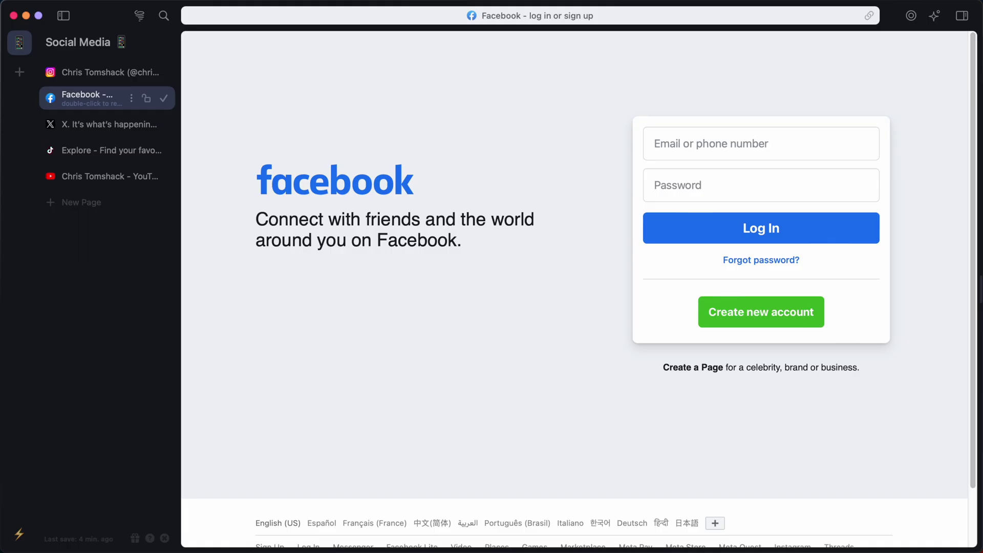
Look up commands in the search palette, trying 'history' and then 'new tw'
{"action": "key", "text": "super+l"}
{"action": "type", "text": "history"}
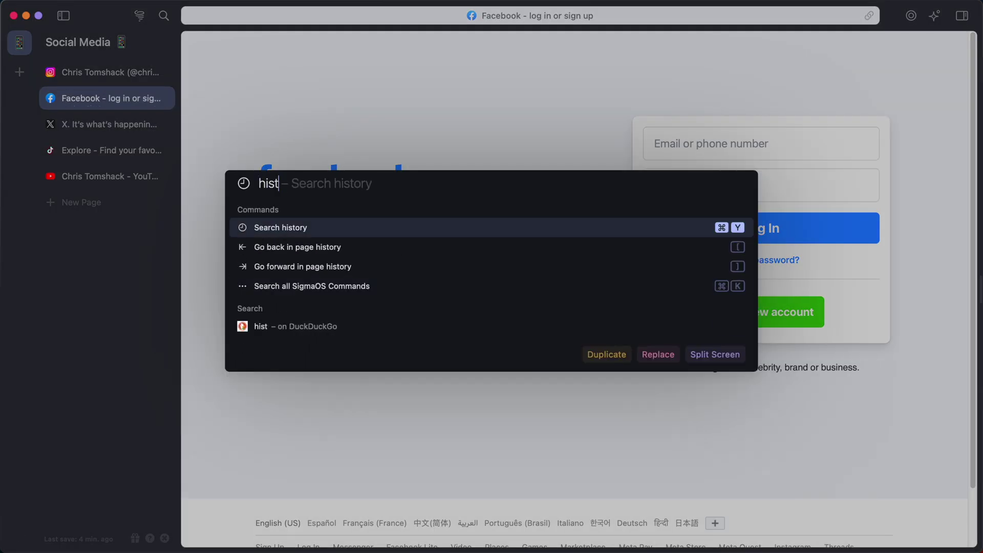
{"action": "key", "text": "BackSpace"}
{"action": "key", "text": "BackSpace"}
{"action": "key", "text": "BackSpace"}
{"action": "key", "text": "BackSpace"}
{"action": "type", "text": "new tw"}
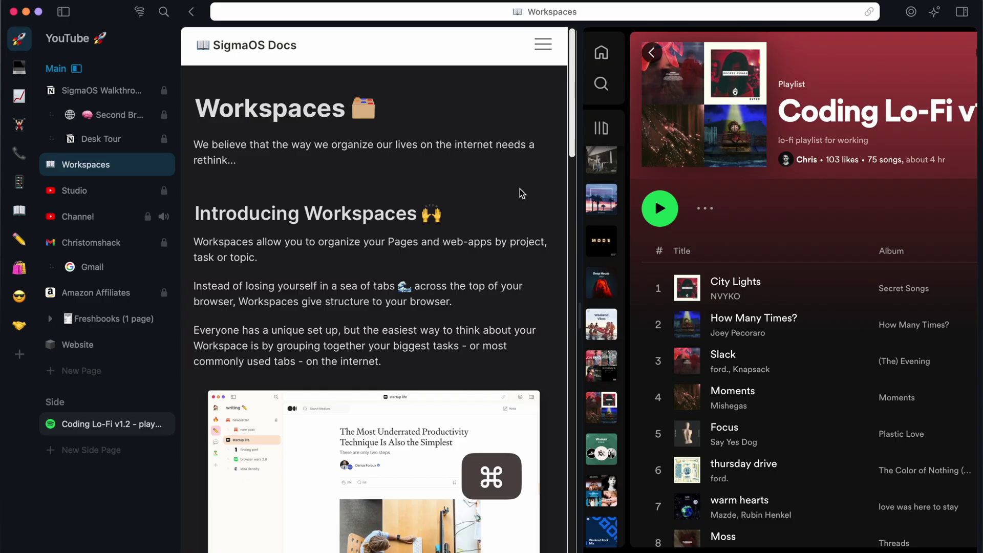
Close the Spotify side page and view the docs page without sidebar or top bar
{"action": "key", "text": "super+d"}
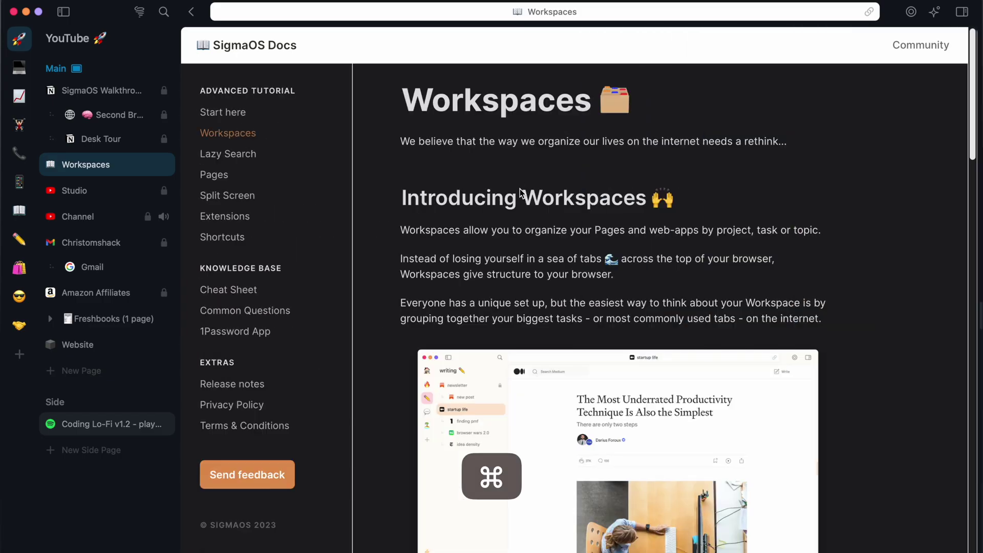
{"action": "key", "text": "super+s"}
{"action": "key", "text": "super+shift+f"}
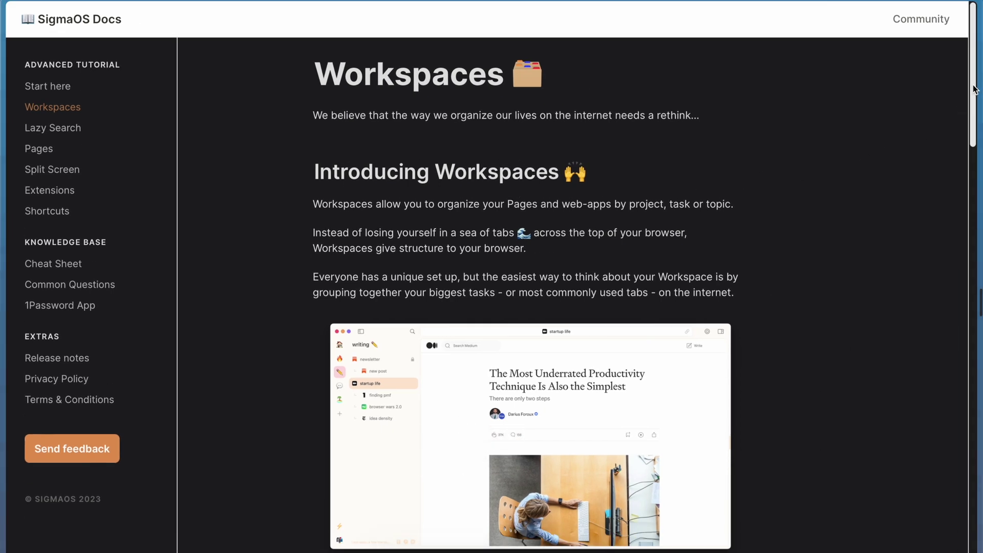
{"action": "left_click_drag", "start_coordinate": [970, 88], "coordinate": [968, 147]}
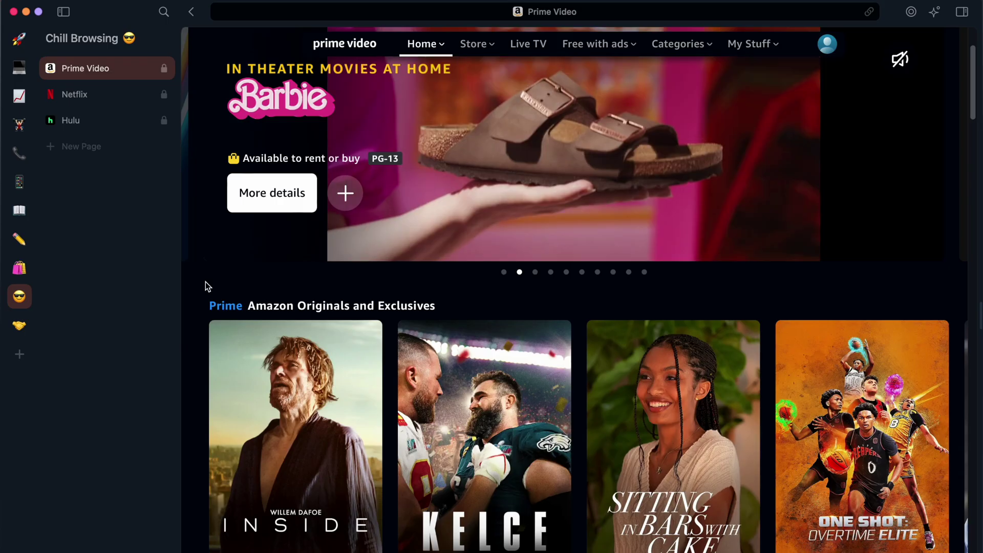
Show Prime Video full-screen without sidebar or top bar
{"action": "key", "text": "super+s"}
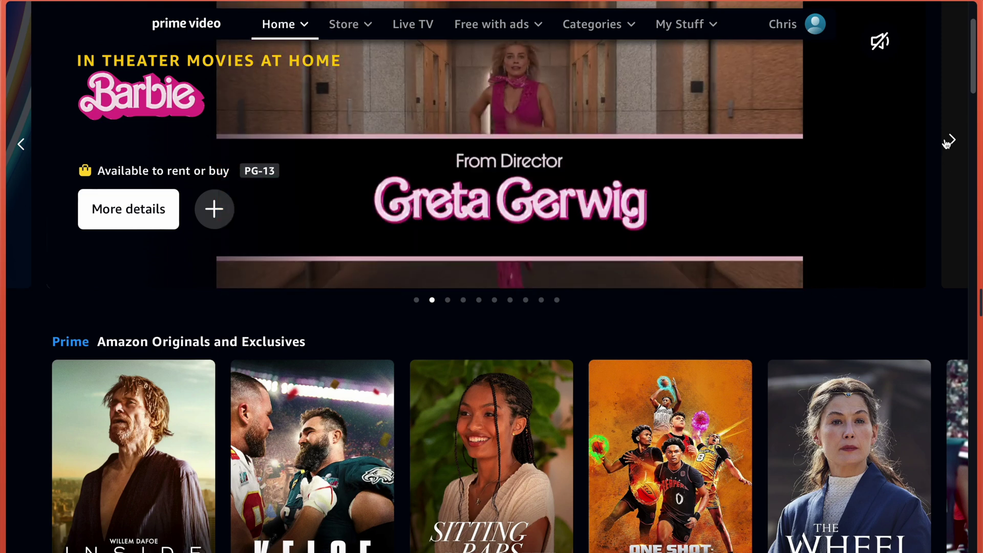
{"action": "scroll", "coordinate": [944, 170], "scroll_direction": "down", "scroll_amount": 8}
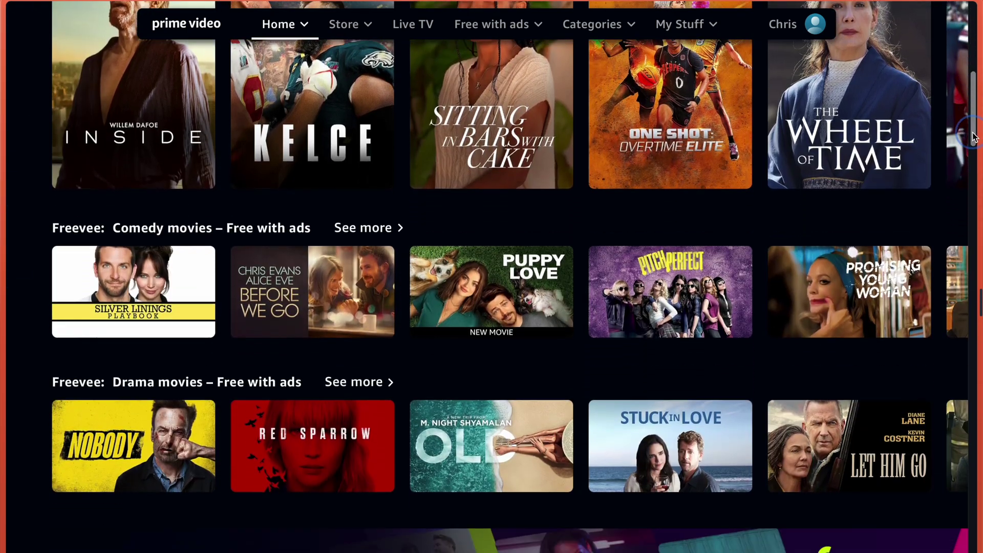
{"action": "left_click_drag", "start_coordinate": [973, 137], "coordinate": [972, 194]}
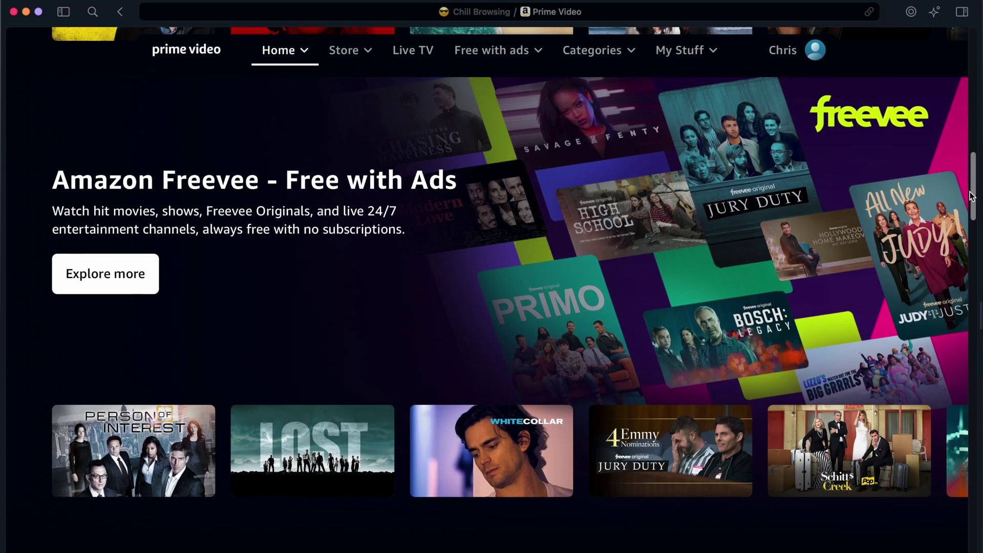
Switch to the open Netflix page and make it fill the whole window
{"action": "key", "text": "super+s"}
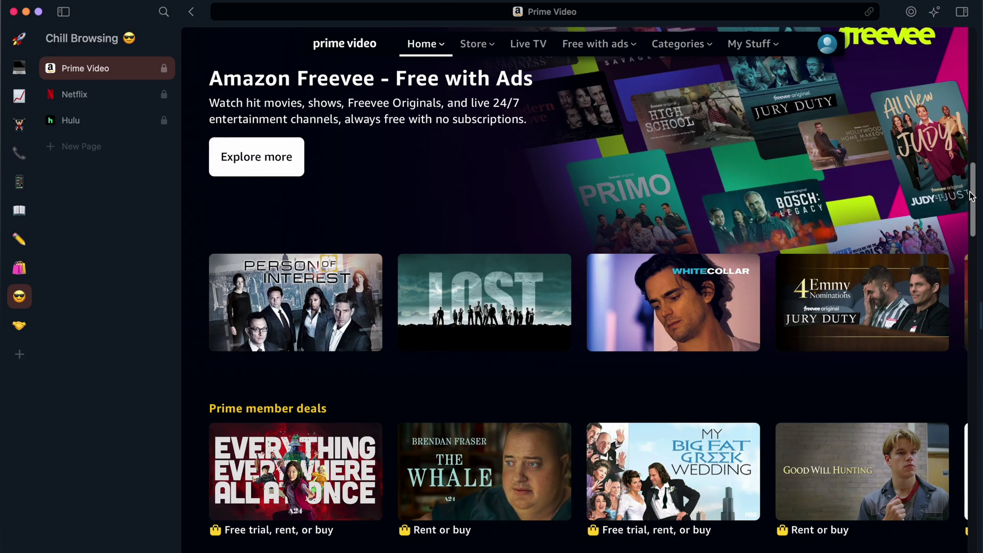
{"action": "key", "text": "super+l"}
{"action": "type", "text": "netflix"}
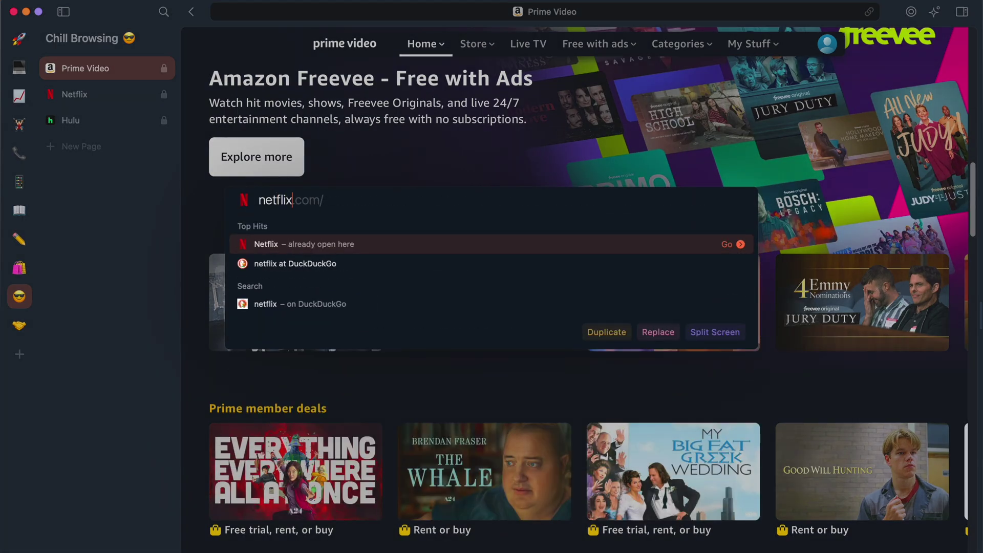
{"action": "key", "text": "Return"}
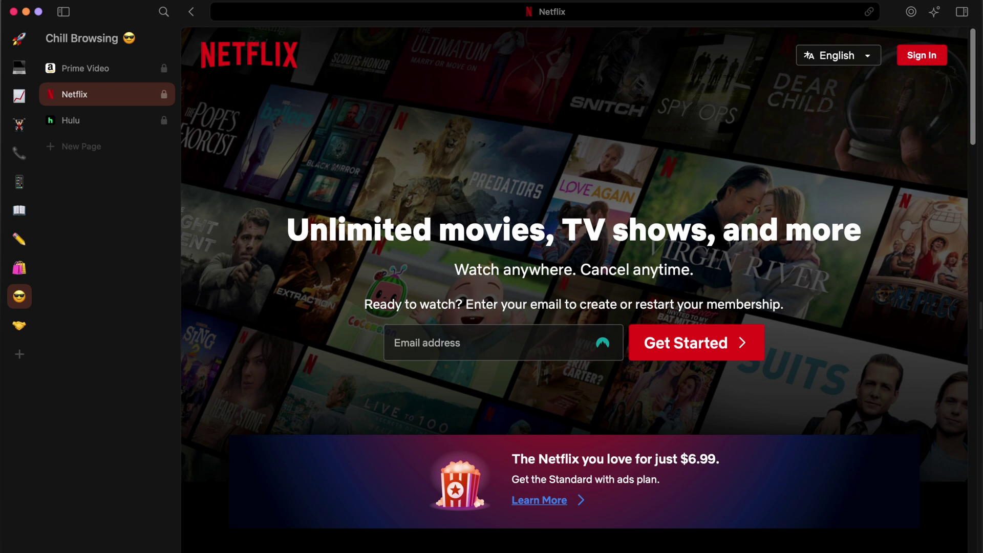
{"action": "key", "text": "super+s"}
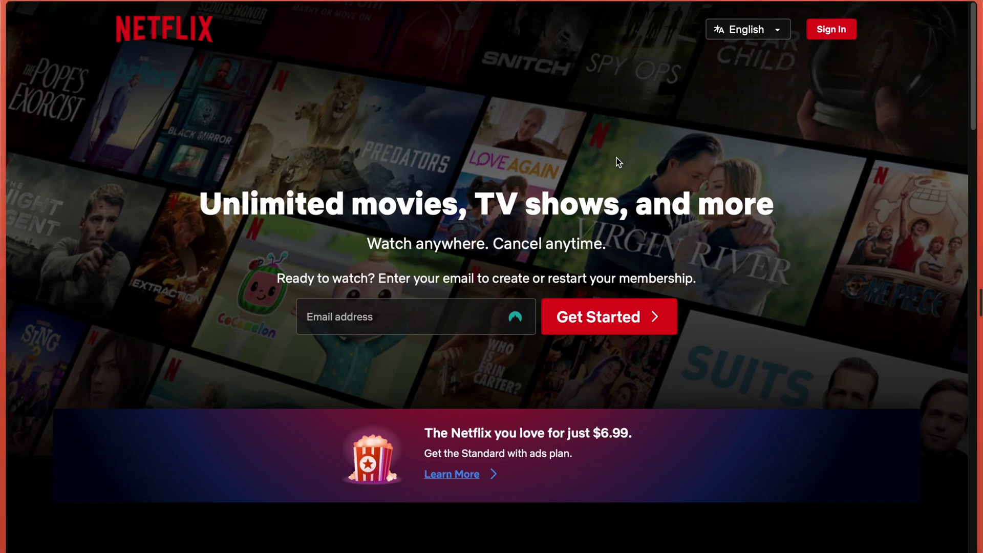
{"action": "left_click_drag", "start_coordinate": [976, 92], "coordinate": [975, 132]}
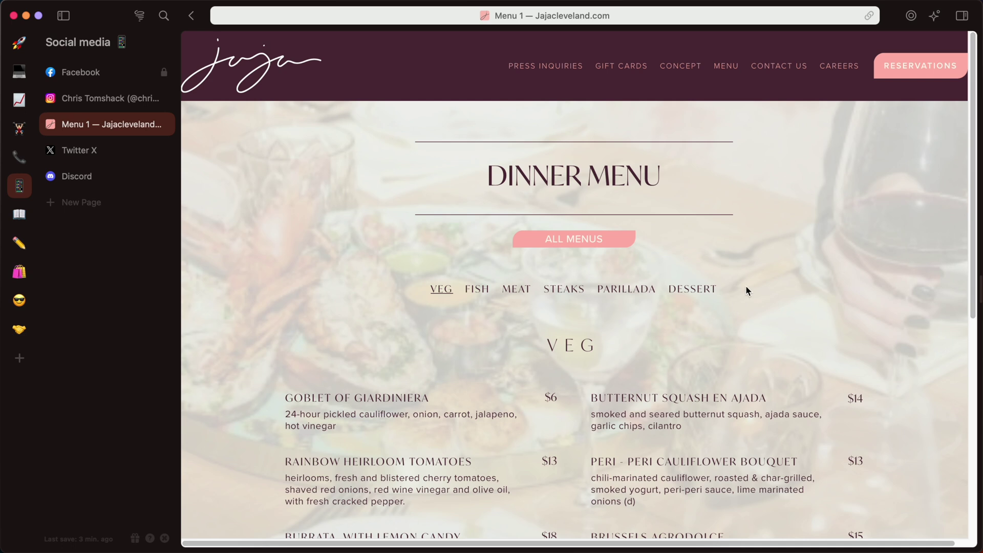
Send the Jaja dinner menu link to Messages from the Send page to panel
{"action": "key", "text": "super+shift+s"}
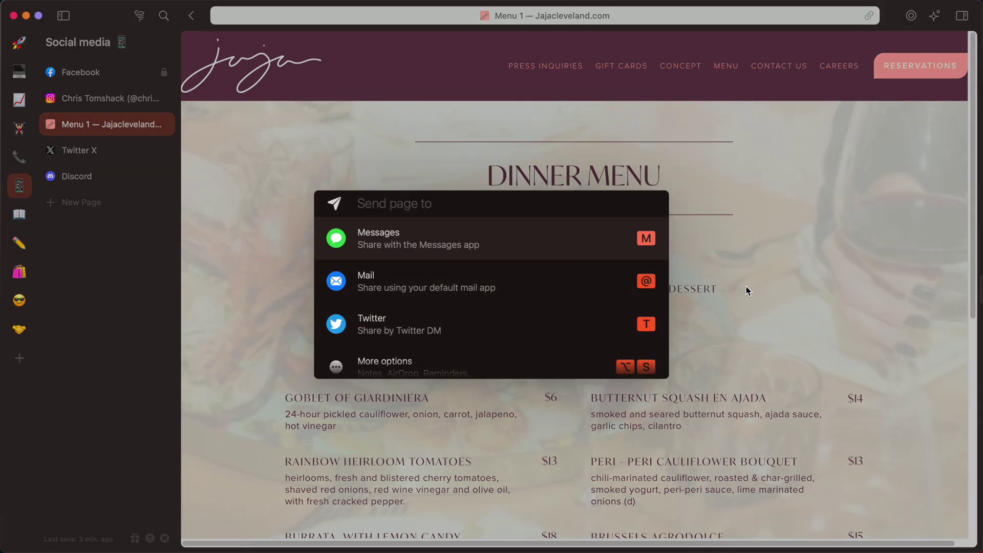
{"action": "left_click", "coordinate": [544, 242]}
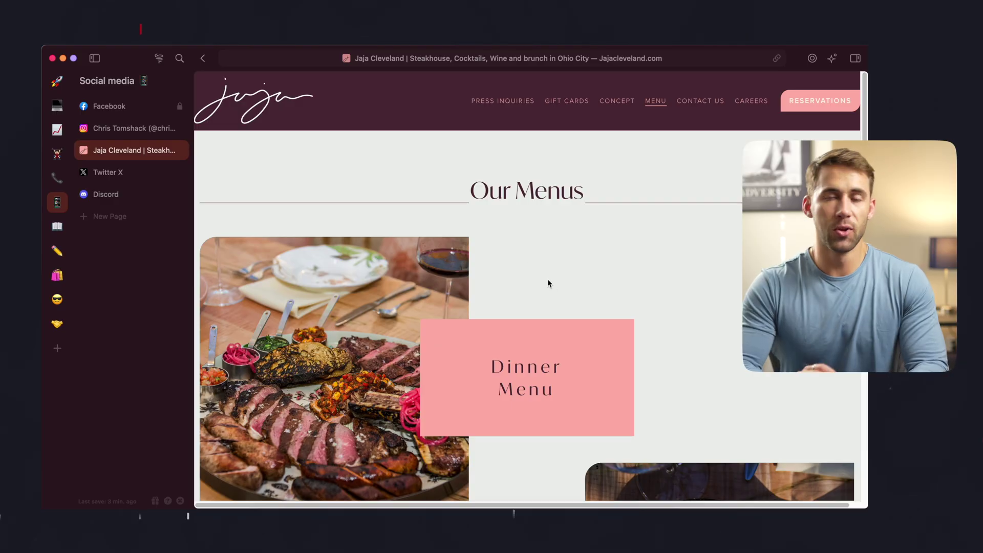
Open the Dinner Menu page without the sidebar and share its link through Messages
{"action": "left_click", "coordinate": [592, 346]}
{"action": "key", "text": "super+s"}
{"action": "key", "text": "super+shift+s"}
{"action": "left_click", "coordinate": [424, 220]}
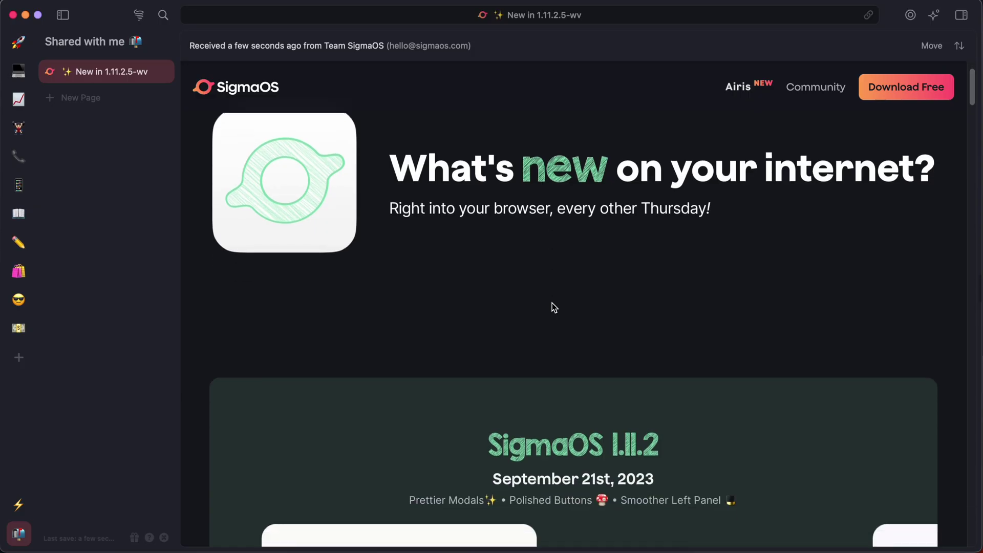
Scroll down through the shared 'New in 1.11.2.5-wv' release notes page from Team SigmaOS
{"action": "scroll", "coordinate": [552, 302], "scroll_direction": "down", "scroll_amount": 4}
{"action": "scroll", "coordinate": [739, 275], "scroll_direction": "down", "scroll_amount": 3}
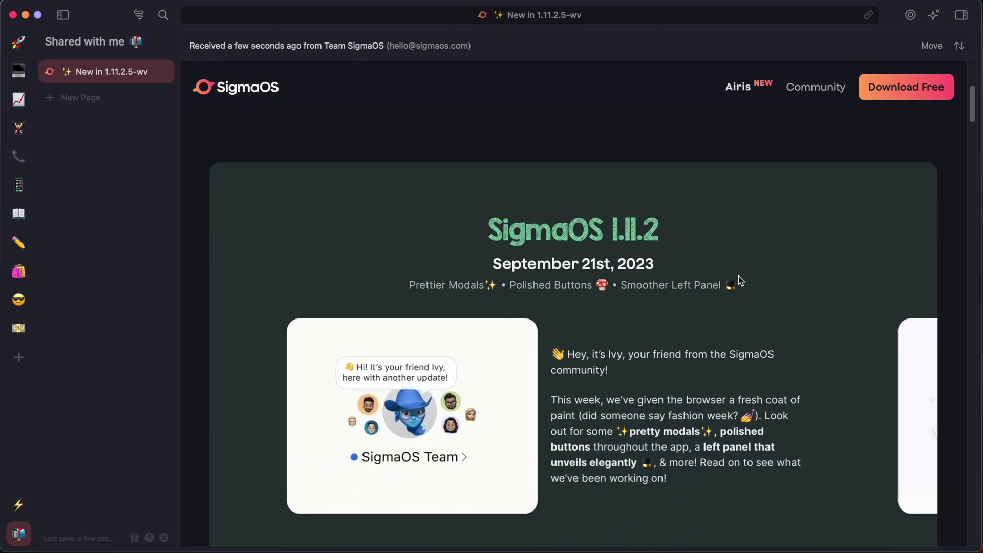